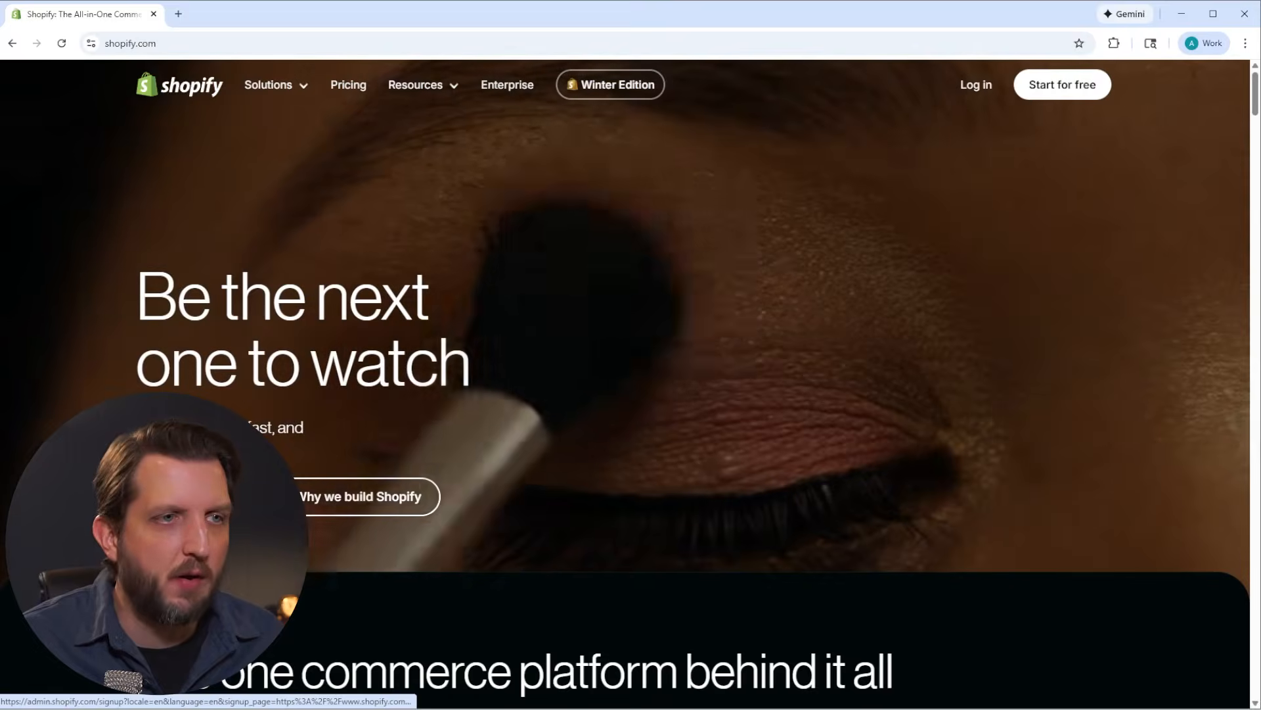
Step: Start the free trial, create the Shopify account and choose the Basic plan
{"action": "left_click", "coordinate": [202, 497]}
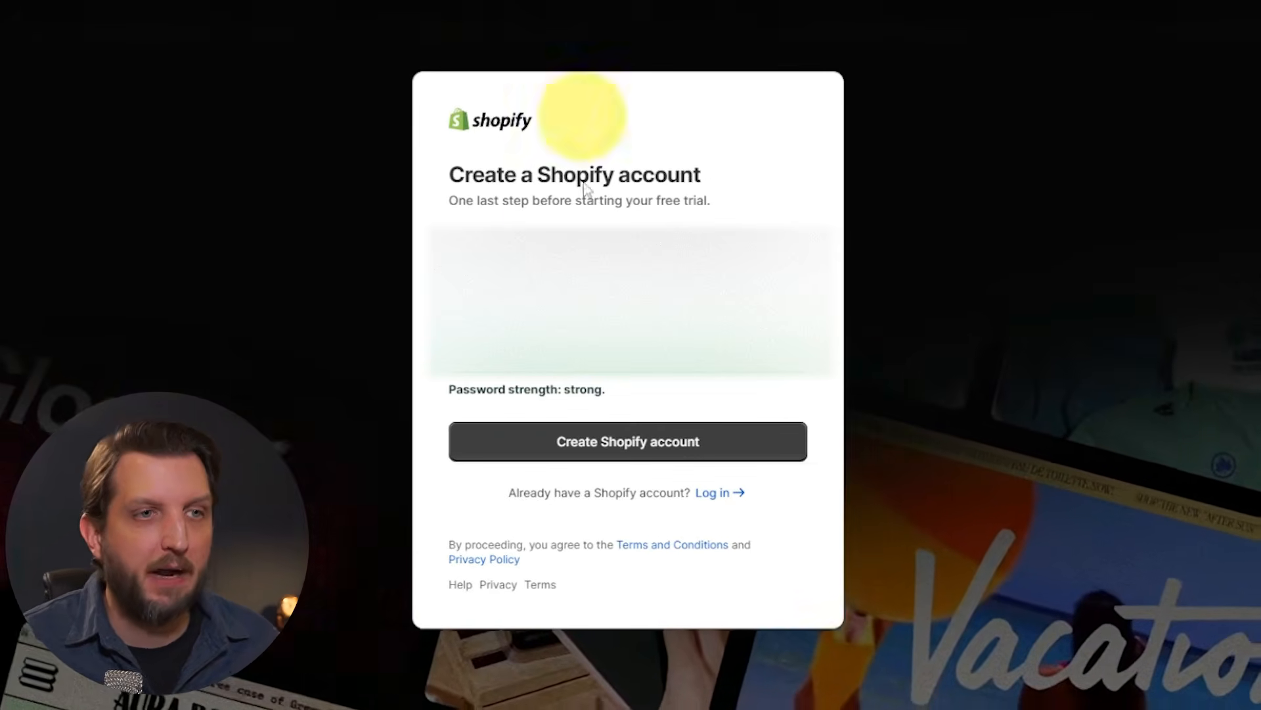
{"action": "left_click", "coordinate": [641, 452]}
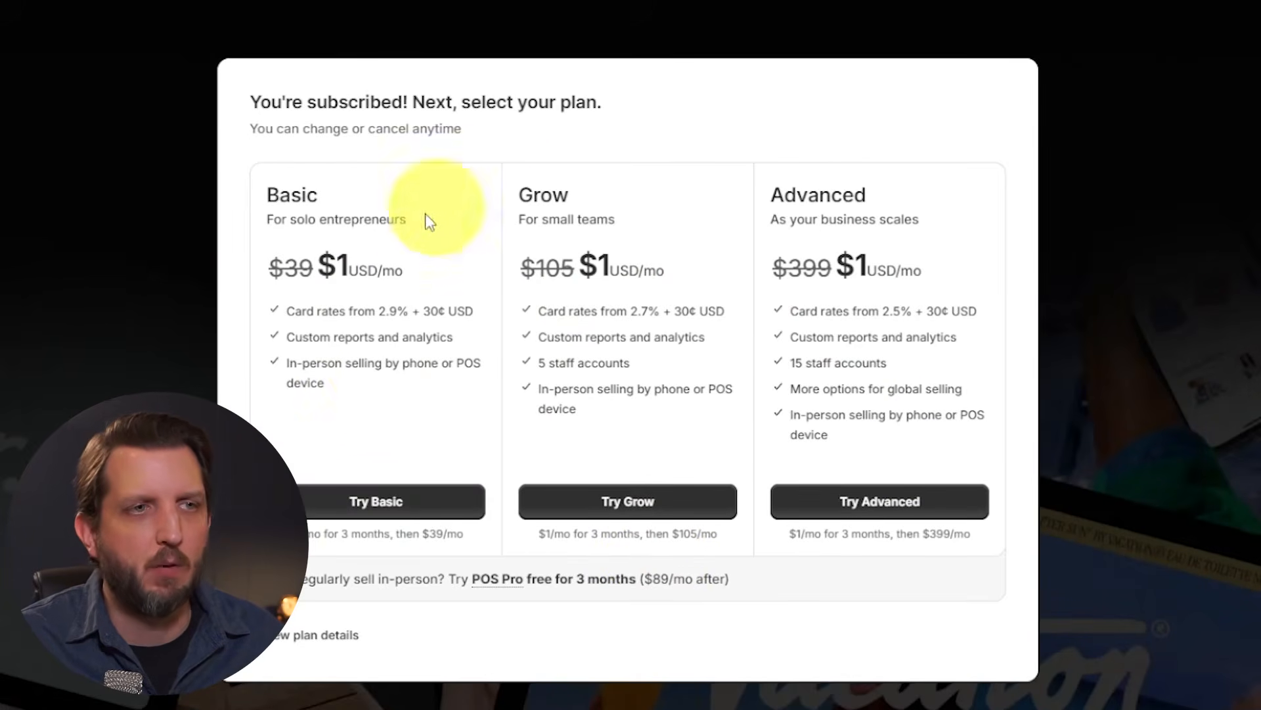
{"action": "left_click", "coordinate": [376, 501]}
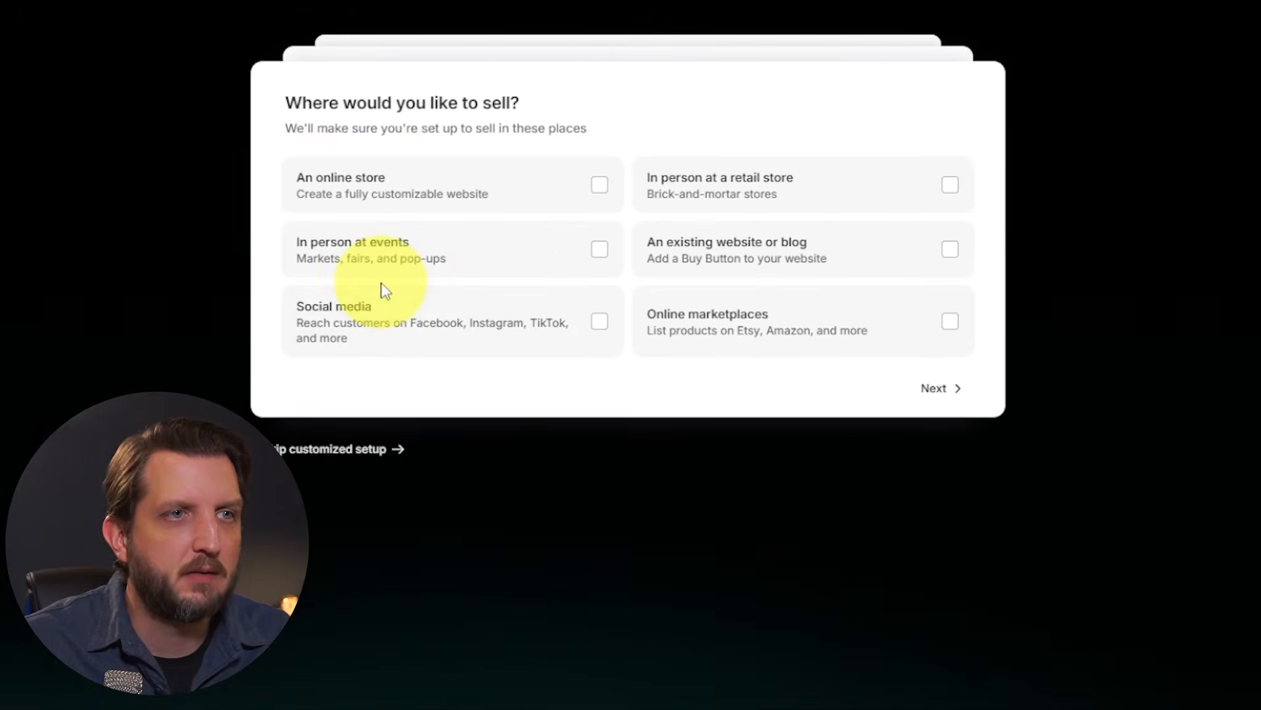
Step: Choose an online store as the place to sell and answer the remaining store setup questions
{"action": "left_click", "coordinate": [599, 187]}
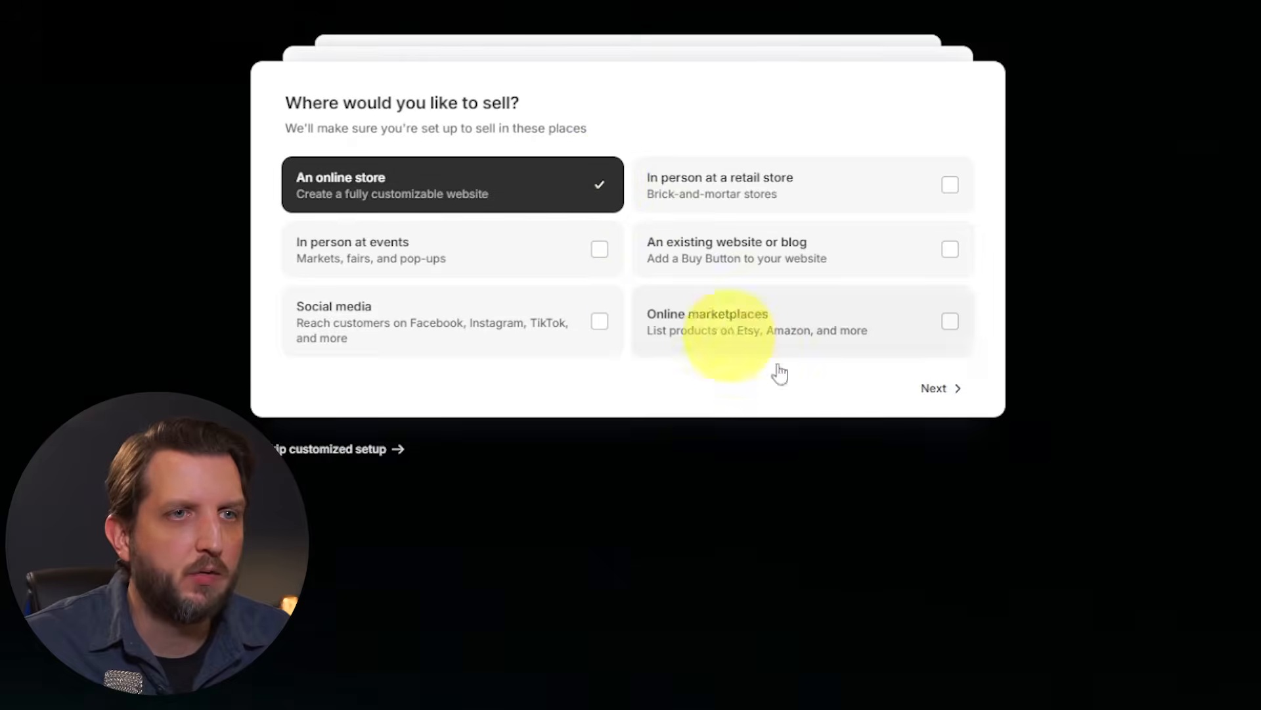
{"action": "left_click", "coordinate": [945, 390]}
{"action": "left_click", "coordinate": [398, 197]}
{"action": "left_click", "coordinate": [938, 237]}
{"action": "left_click", "coordinate": [614, 192]}
{"action": "left_click", "coordinate": [945, 360]}
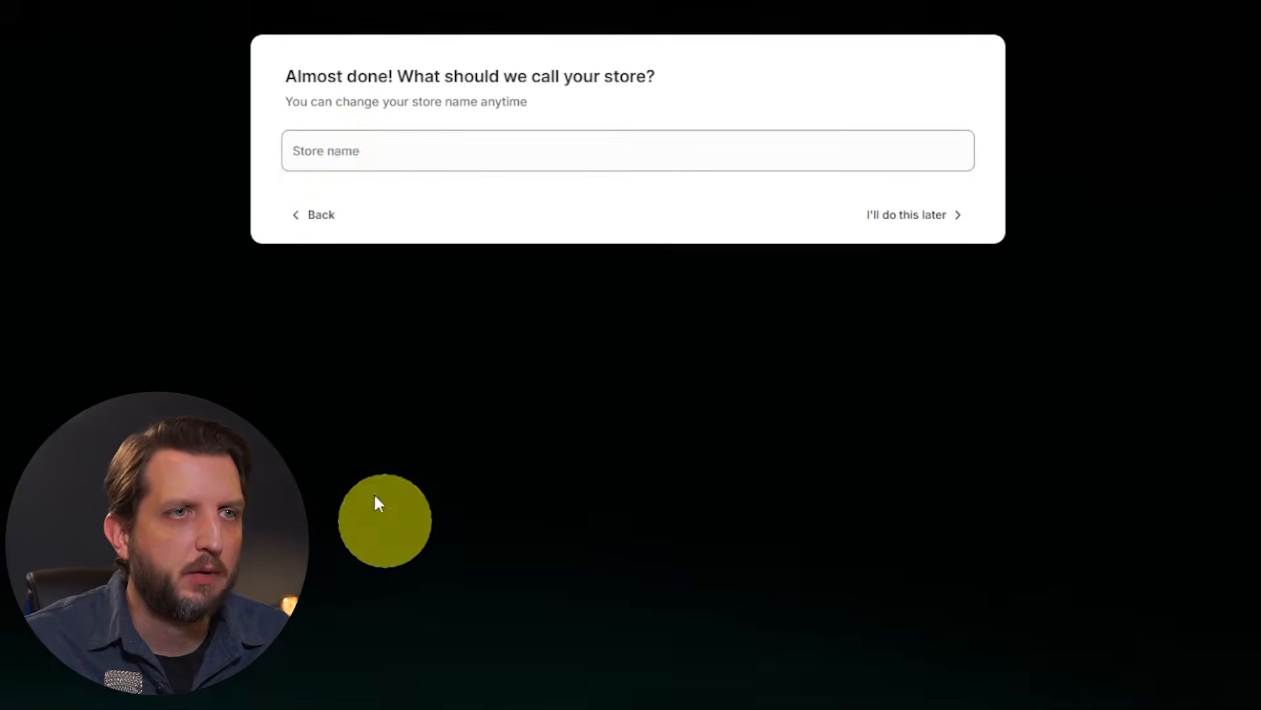
Step: Name the store Andy's Stuff and finish the initial setup
{"action": "left_click", "coordinate": [366, 151]}
{"action": "type", "text": "Andy's Stuff"}
{"action": "left_click", "coordinate": [929, 215]}
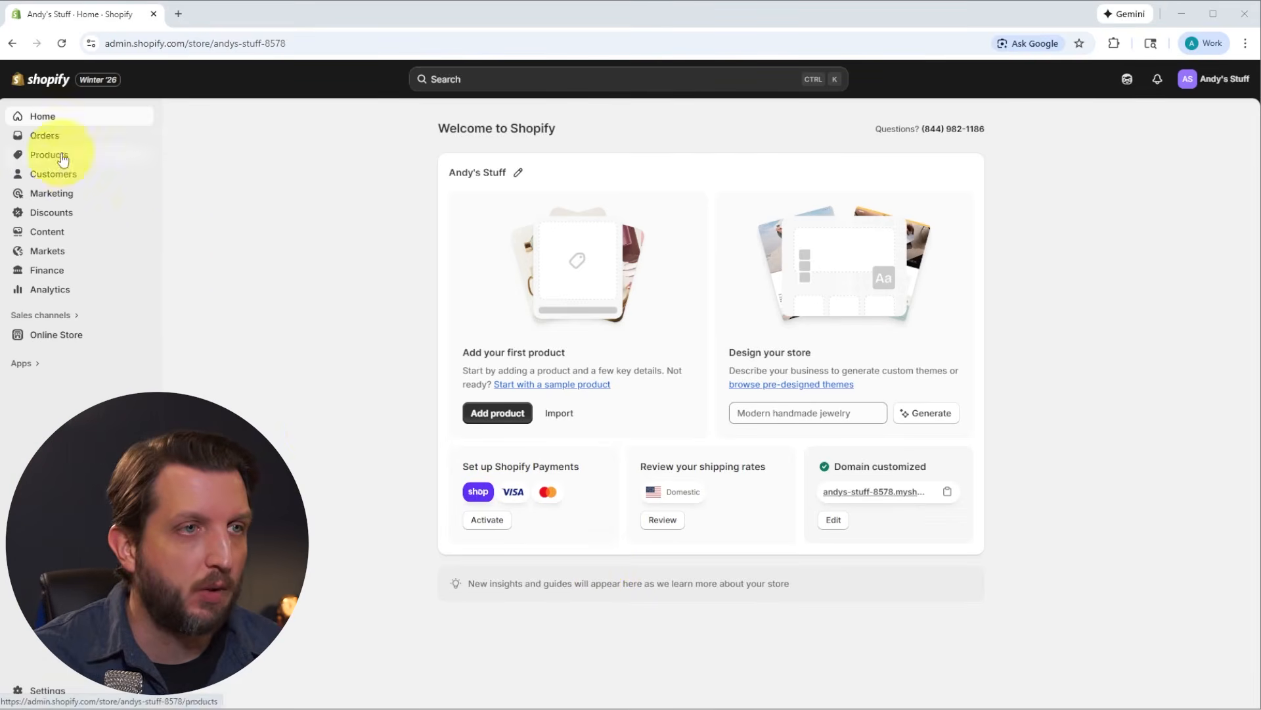
Step: Open the online store's themes and review the current theme, the design generator and the popular free themes
{"action": "left_click", "coordinate": [60, 336]}
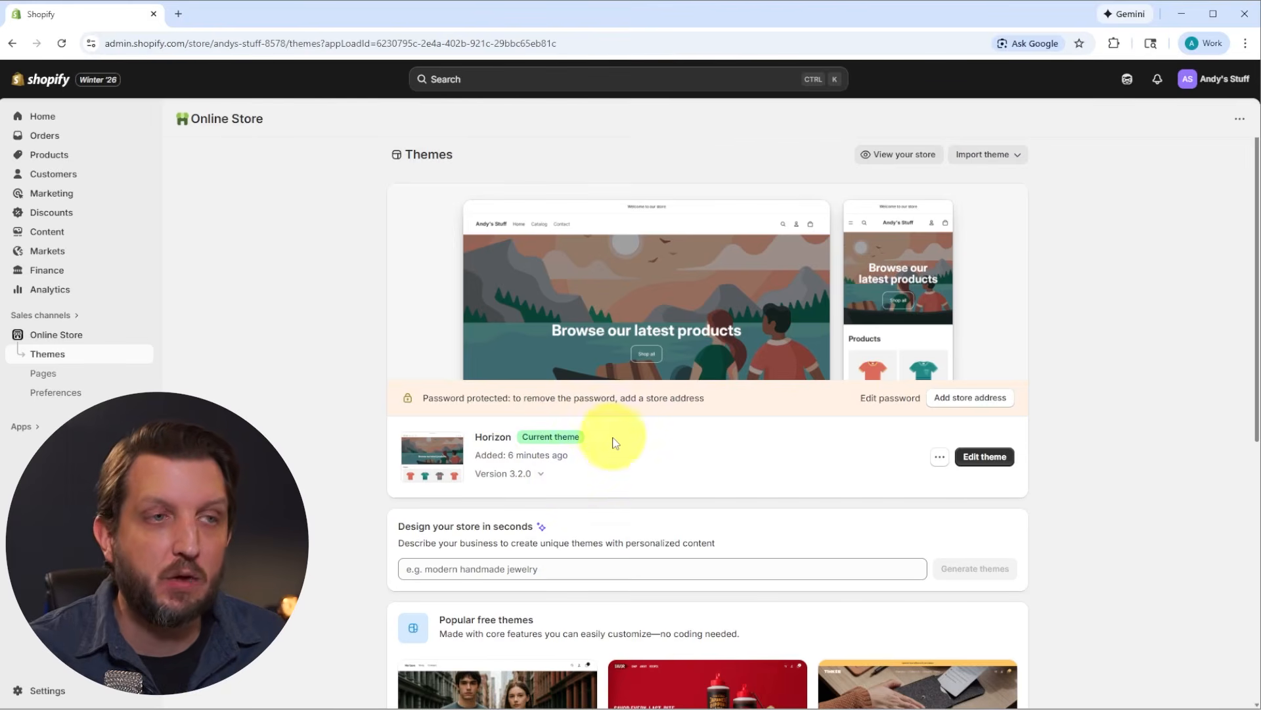
{"action": "scroll", "coordinate": [606, 493], "scroll_direction": "down", "scroll_amount": 5}
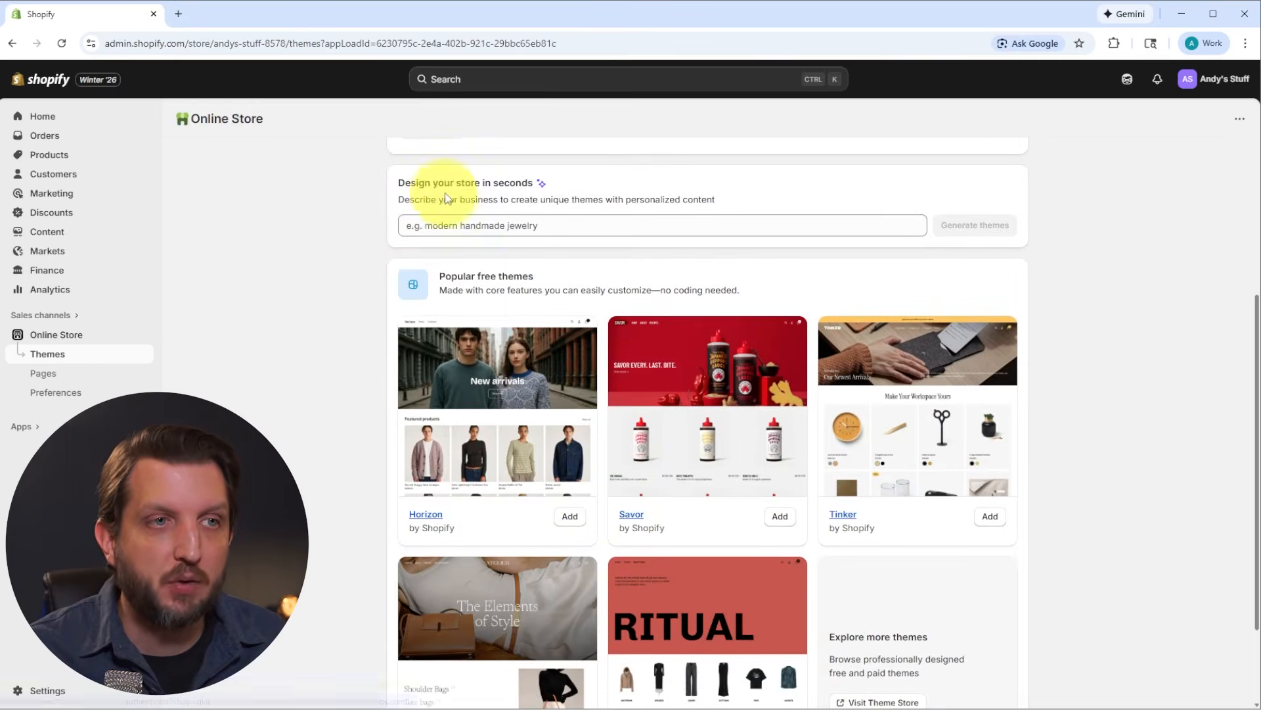
{"action": "scroll", "coordinate": [506, 577], "scroll_direction": "down", "scroll_amount": 2}
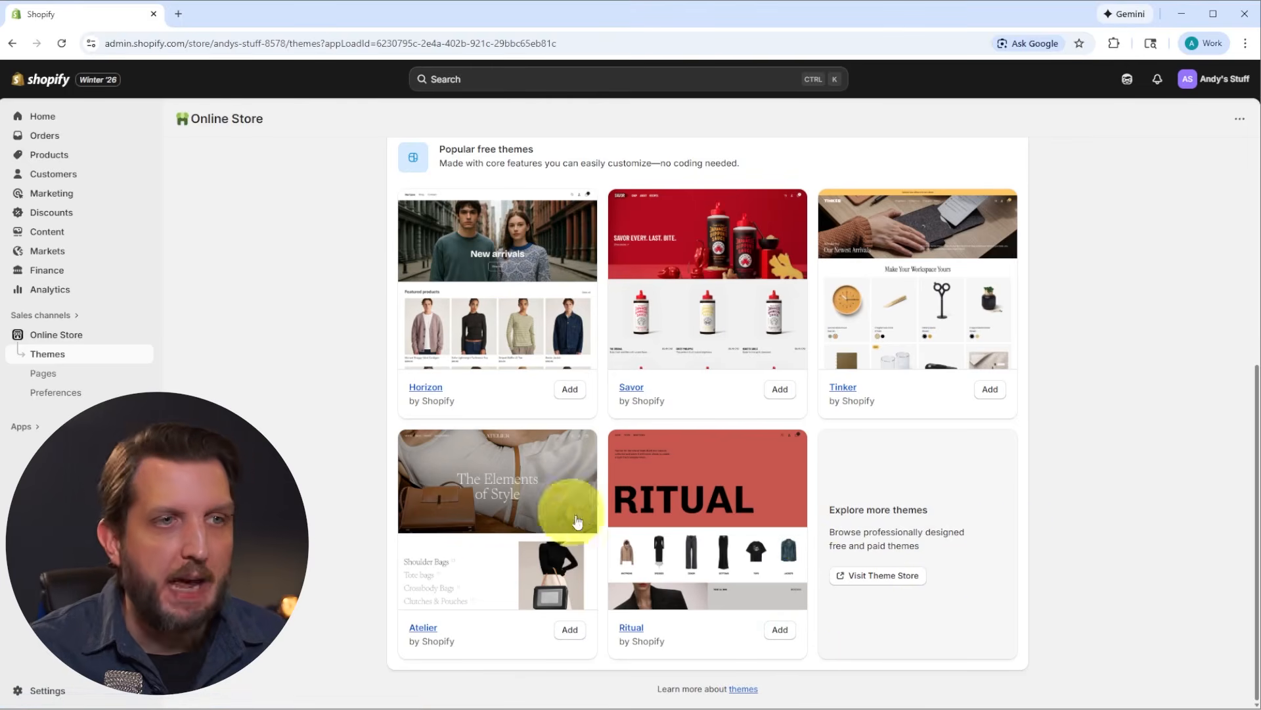
{"action": "scroll", "coordinate": [688, 486], "scroll_direction": "up", "scroll_amount": 2}
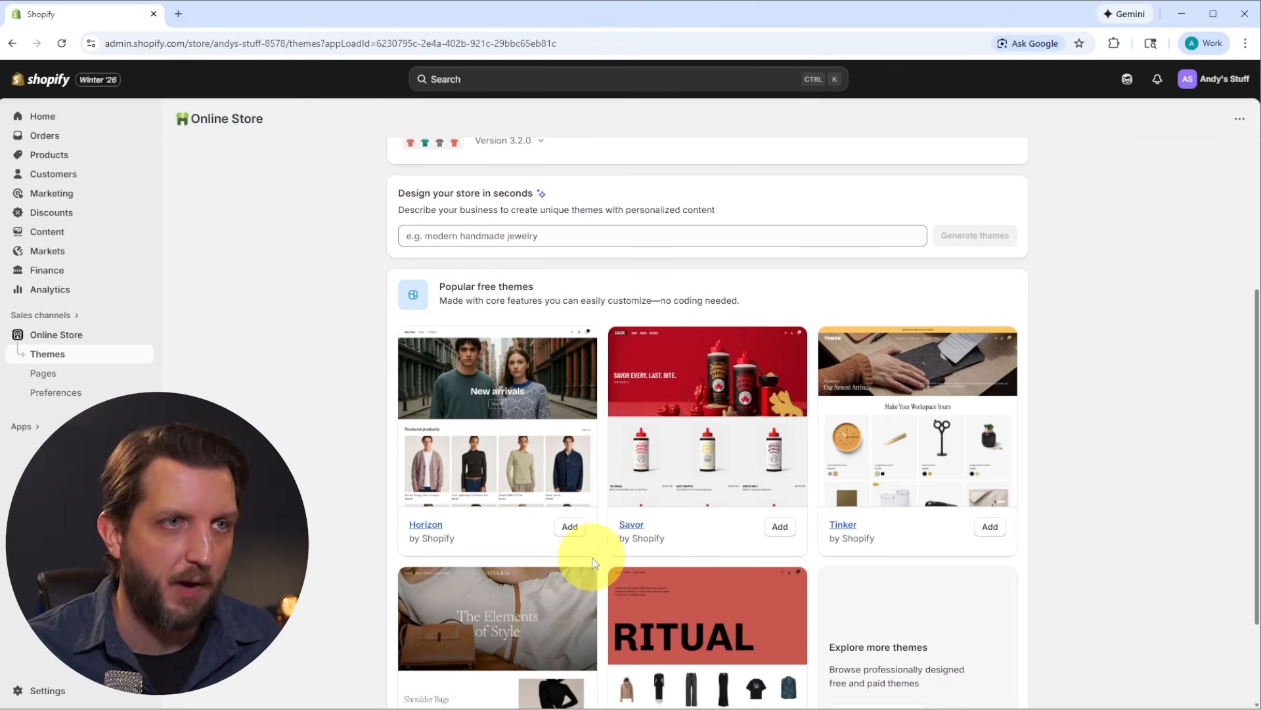
{"action": "scroll", "coordinate": [592, 557], "scroll_direction": "up", "scroll_amount": 5}
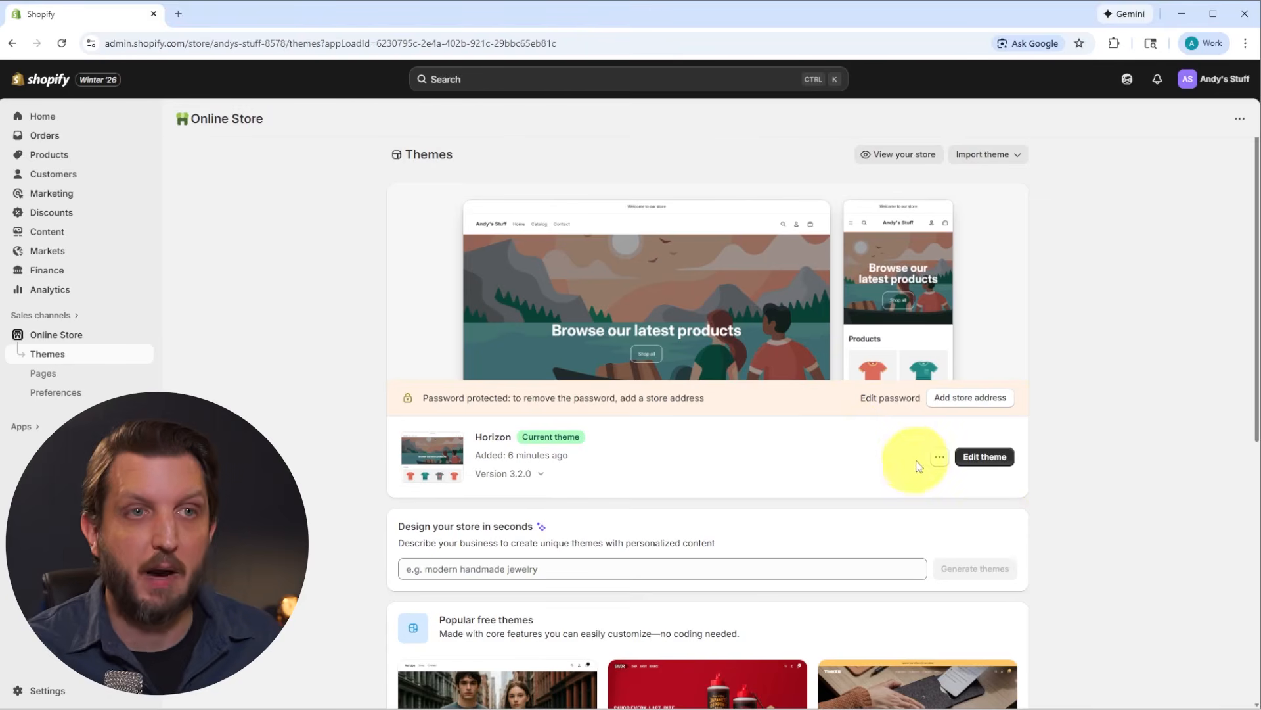
Step: Open the current Horizon theme for editing and look through the home page preview down to the footer
{"action": "left_click", "coordinate": [984, 458]}
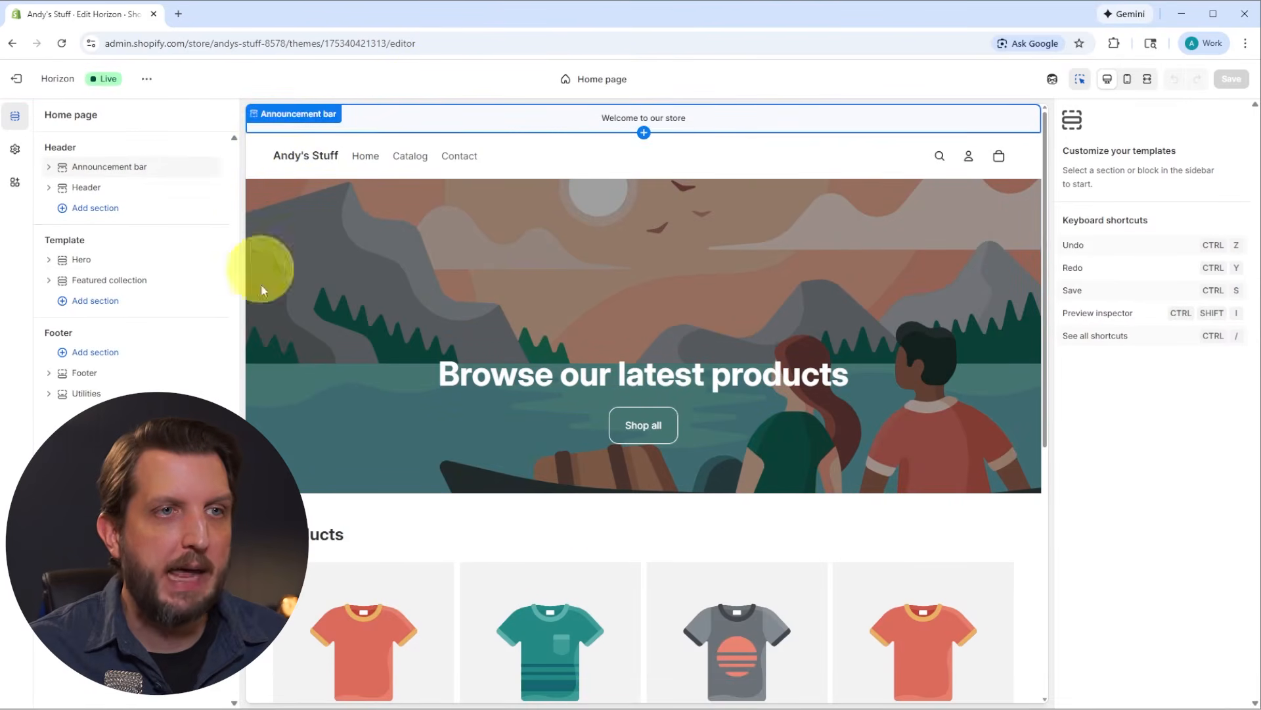
{"action": "scroll", "coordinate": [515, 311], "scroll_direction": "down", "scroll_amount": 10}
{"action": "scroll", "coordinate": [549, 501], "scroll_direction": "up", "scroll_amount": 3}
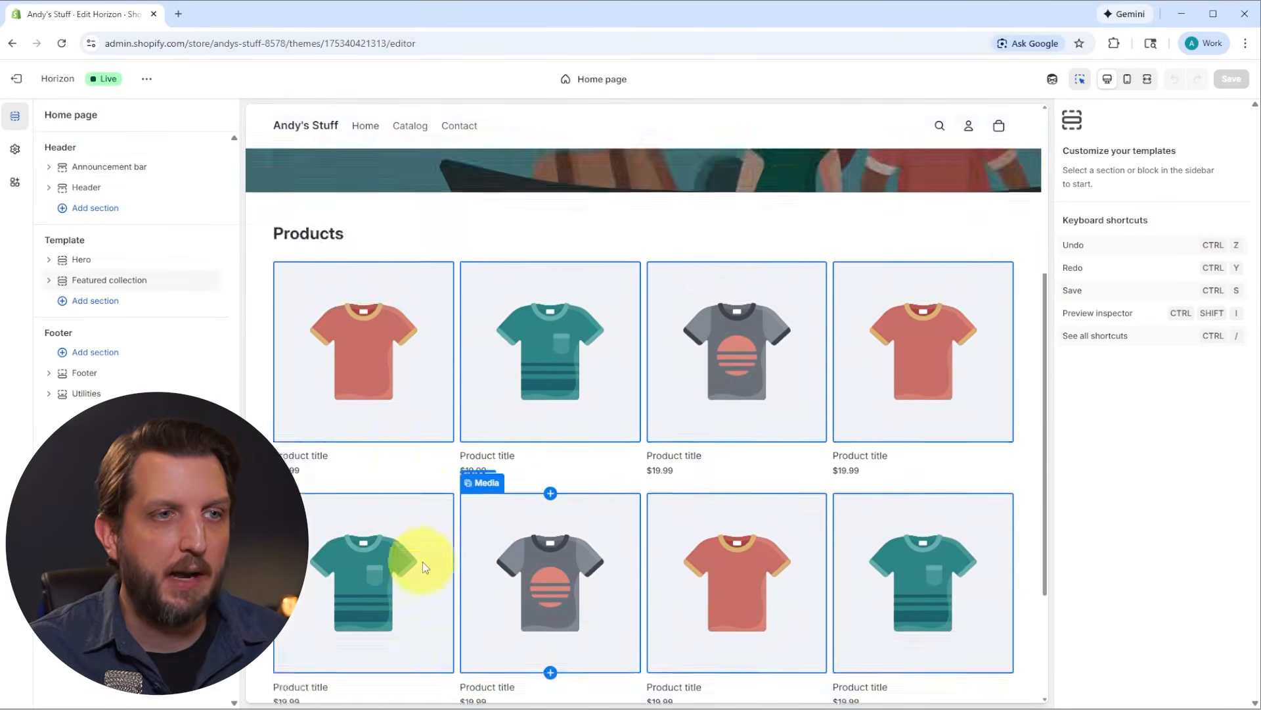
{"action": "scroll", "coordinate": [417, 563], "scroll_direction": "down", "scroll_amount": 3}
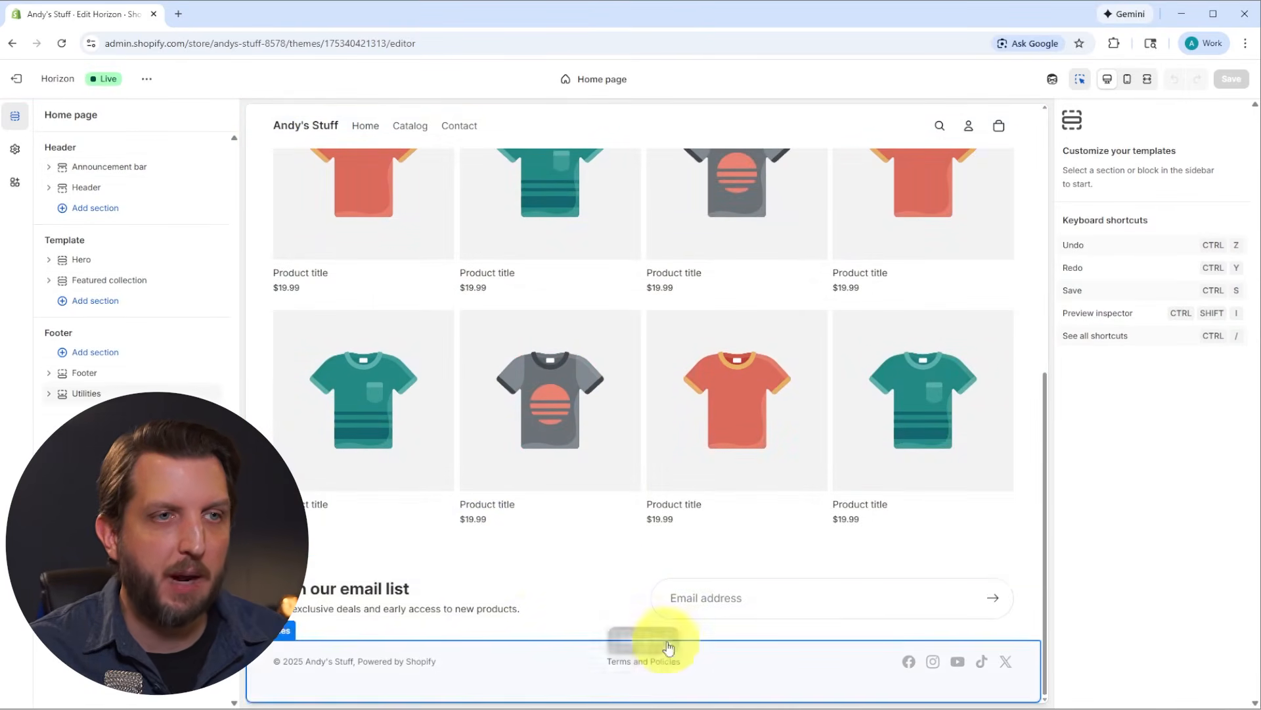
{"action": "scroll", "coordinate": [725, 395], "scroll_direction": "up", "scroll_amount": 3}
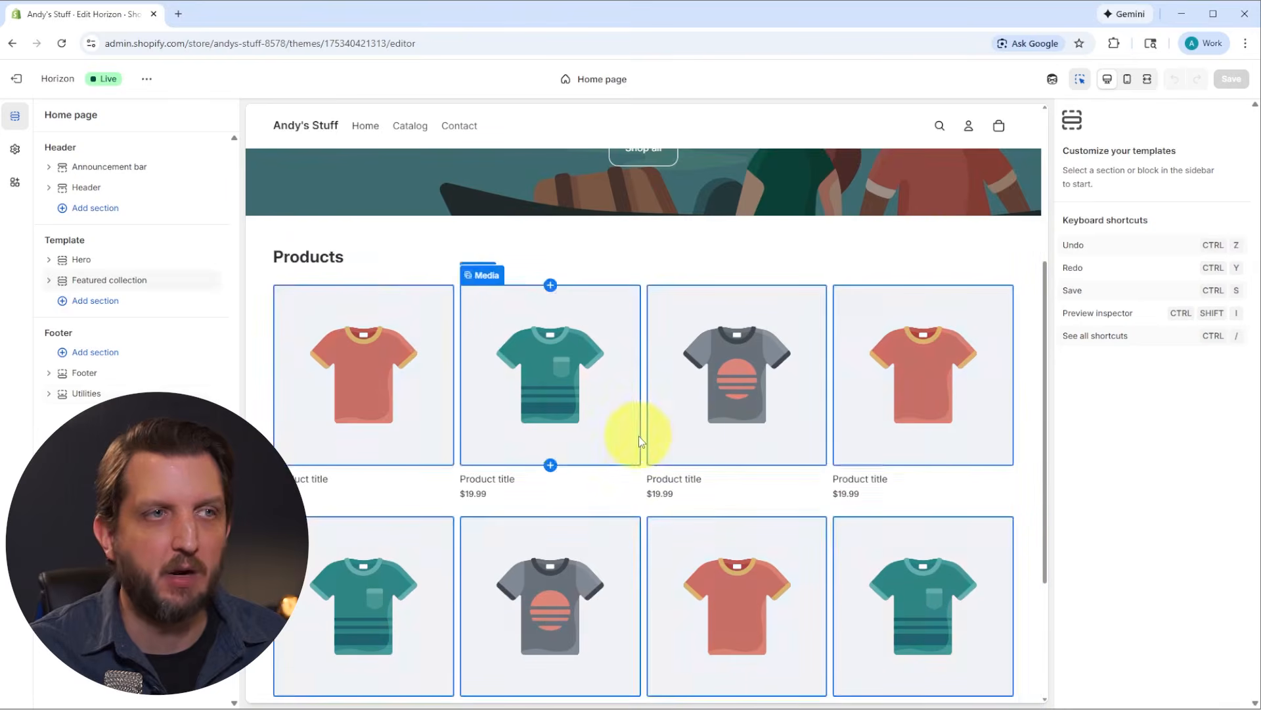
{"action": "scroll", "coordinate": [639, 435], "scroll_direction": "up", "scroll_amount": 4}
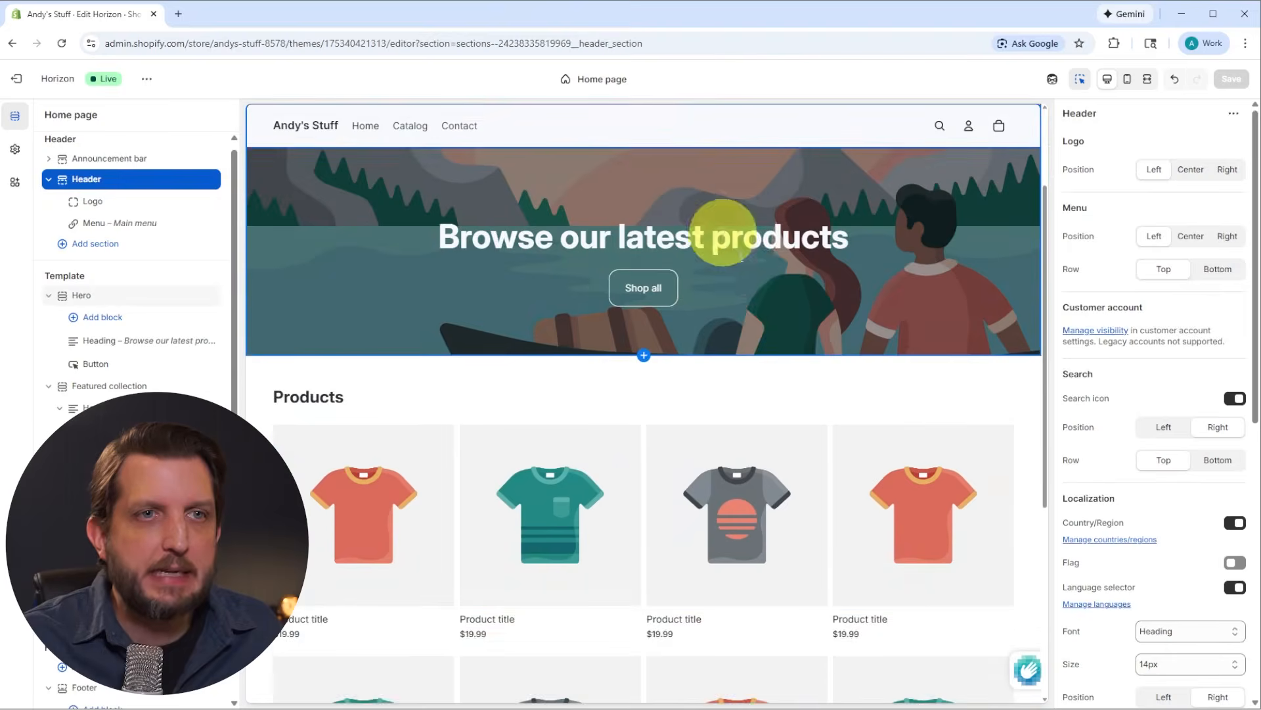
Step: Examine the settings of the home page's Hero section, including its media options and its heading block
{"action": "scroll", "coordinate": [723, 243], "scroll_direction": "up", "scroll_amount": 1}
{"action": "left_click", "coordinate": [736, 233]}
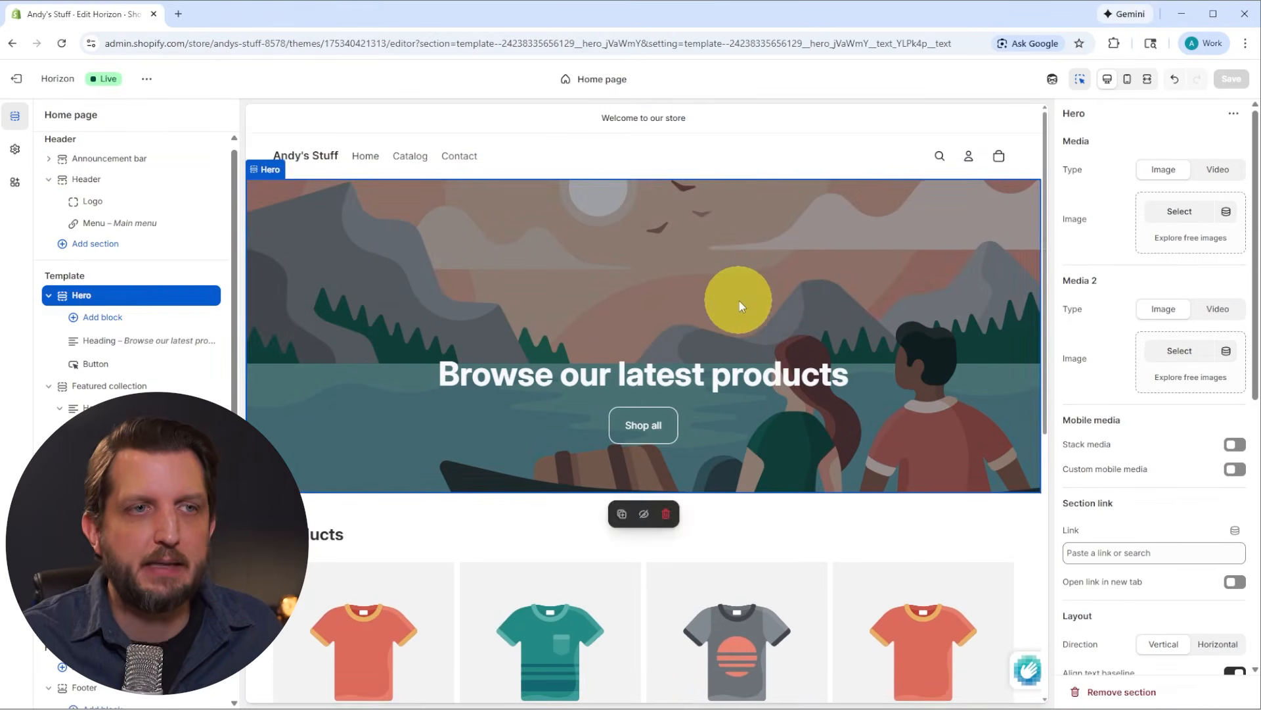
{"action": "scroll", "coordinate": [755, 295], "scroll_direction": "down", "scroll_amount": 5}
{"action": "scroll", "coordinate": [653, 267], "scroll_direction": "up", "scroll_amount": 5}
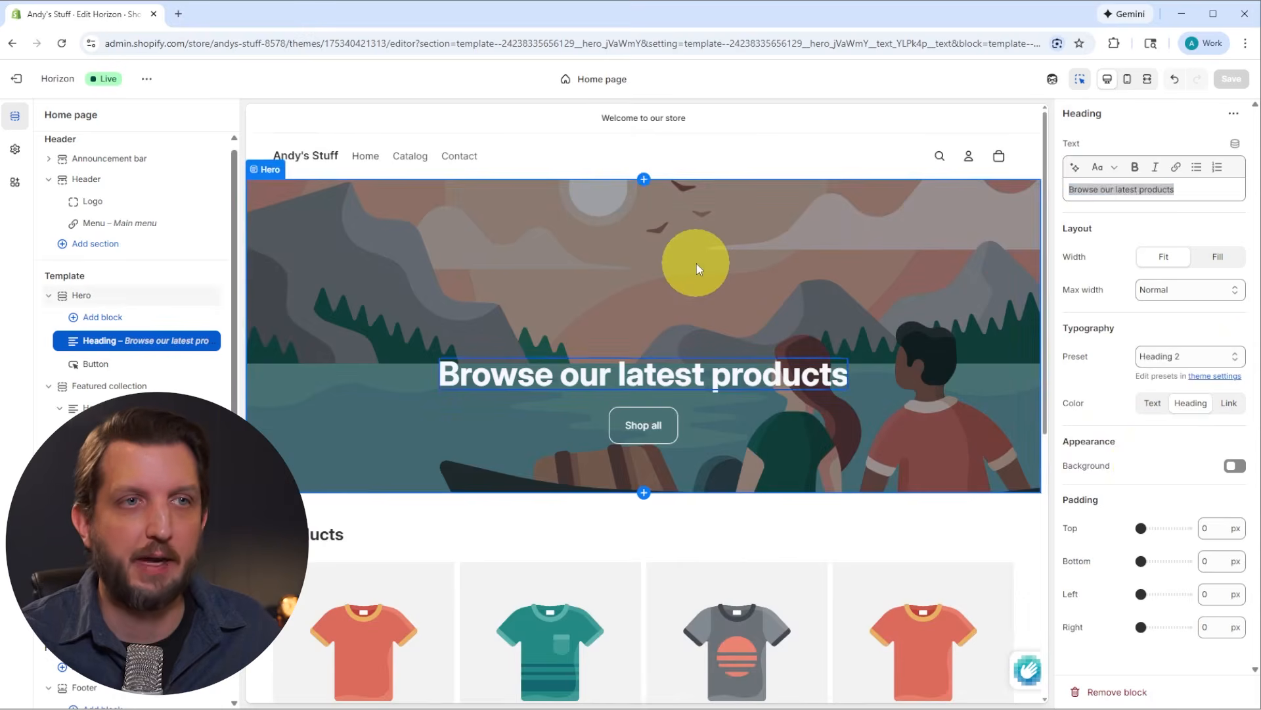
{"action": "left_click", "coordinate": [696, 263]}
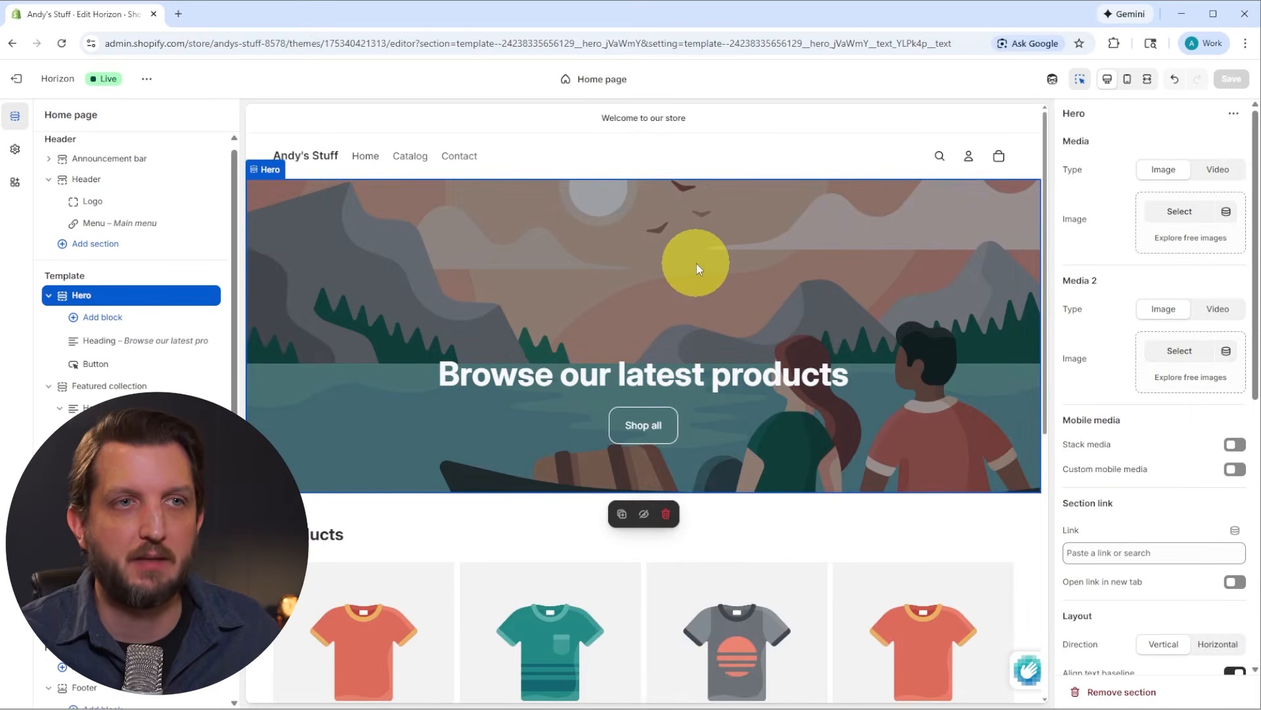
{"action": "left_click", "coordinate": [1193, 213]}
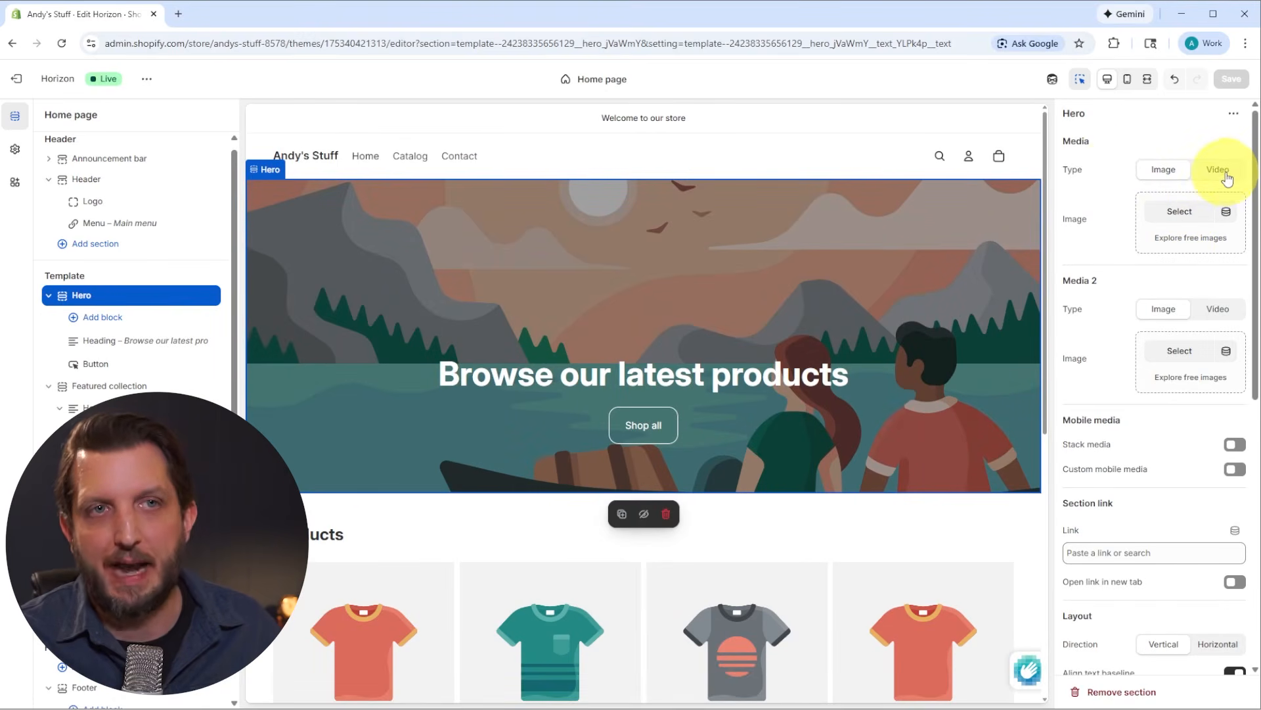
{"action": "left_click", "coordinate": [578, 374]}
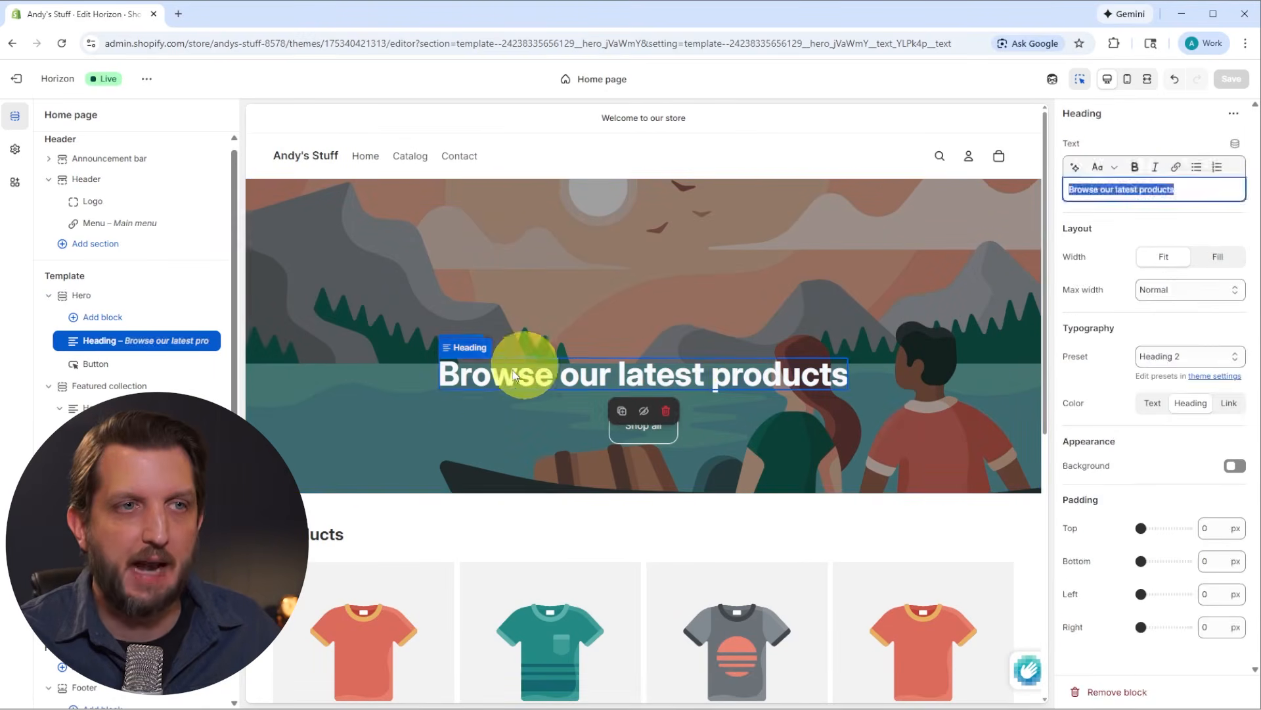
{"action": "left_click_drag", "start_coordinate": [455, 375], "coordinate": [819, 397]}
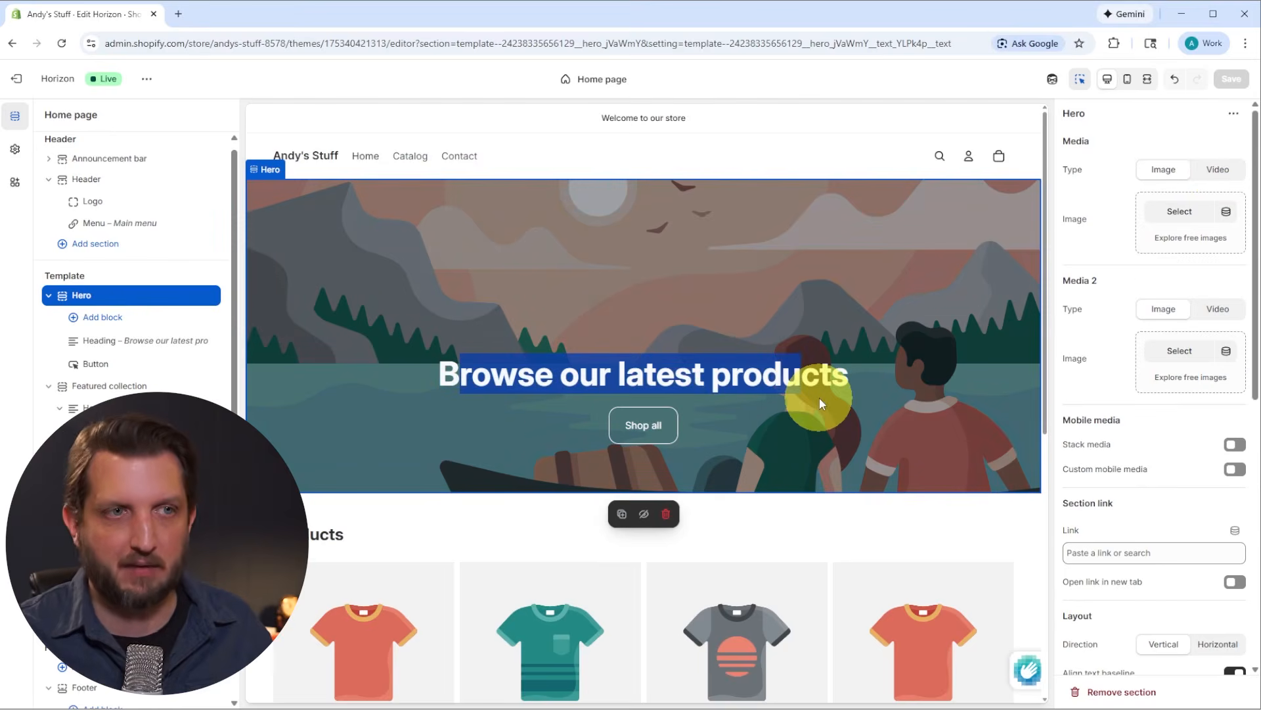
Step: Examine the settings of the footer's email list text and its Email signup block
{"action": "scroll", "coordinate": [795, 493], "scroll_direction": "down", "scroll_amount": 10}
{"action": "left_click", "coordinate": [368, 598]}
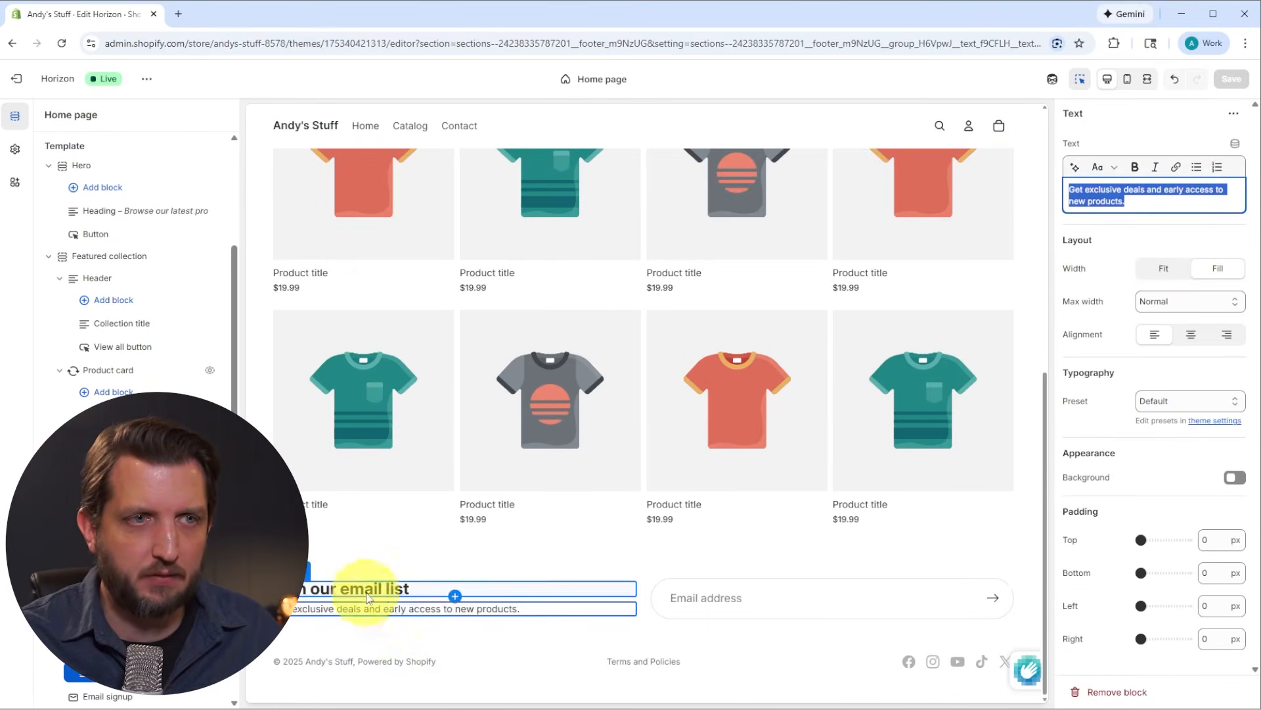
{"action": "left_click", "coordinate": [923, 605]}
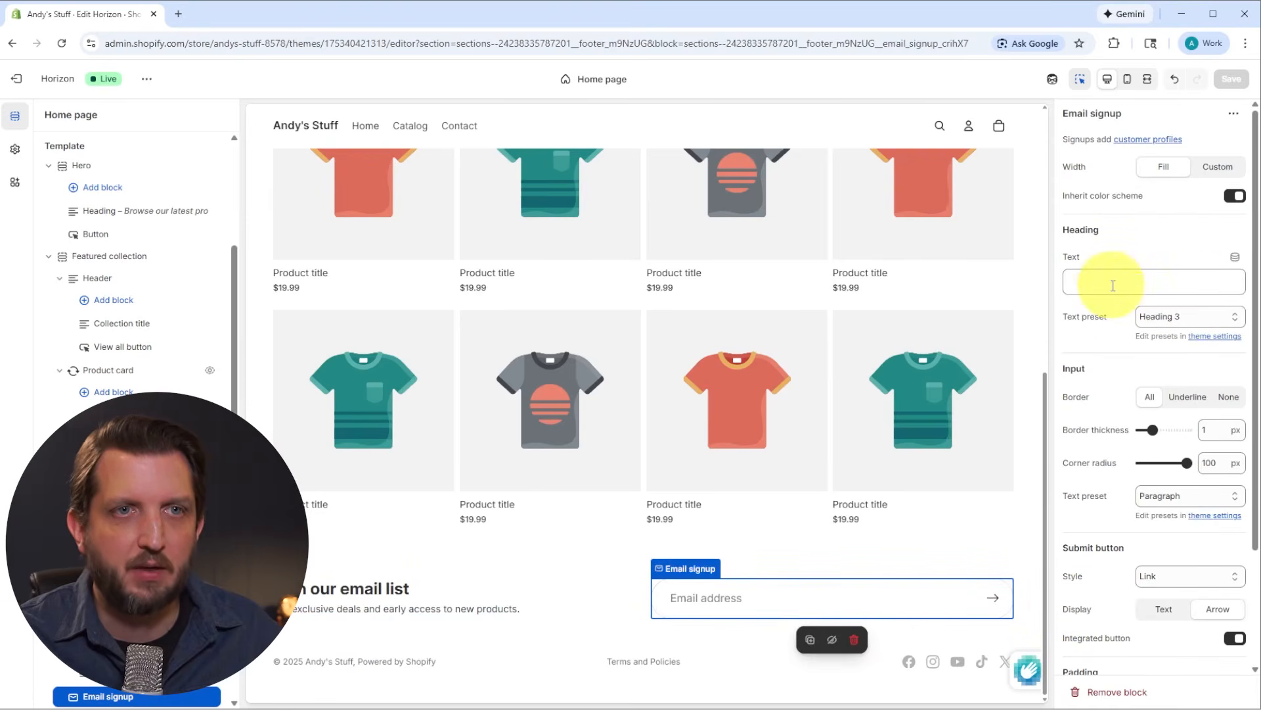
{"action": "scroll", "coordinate": [860, 368], "scroll_direction": "up", "scroll_amount": 10}
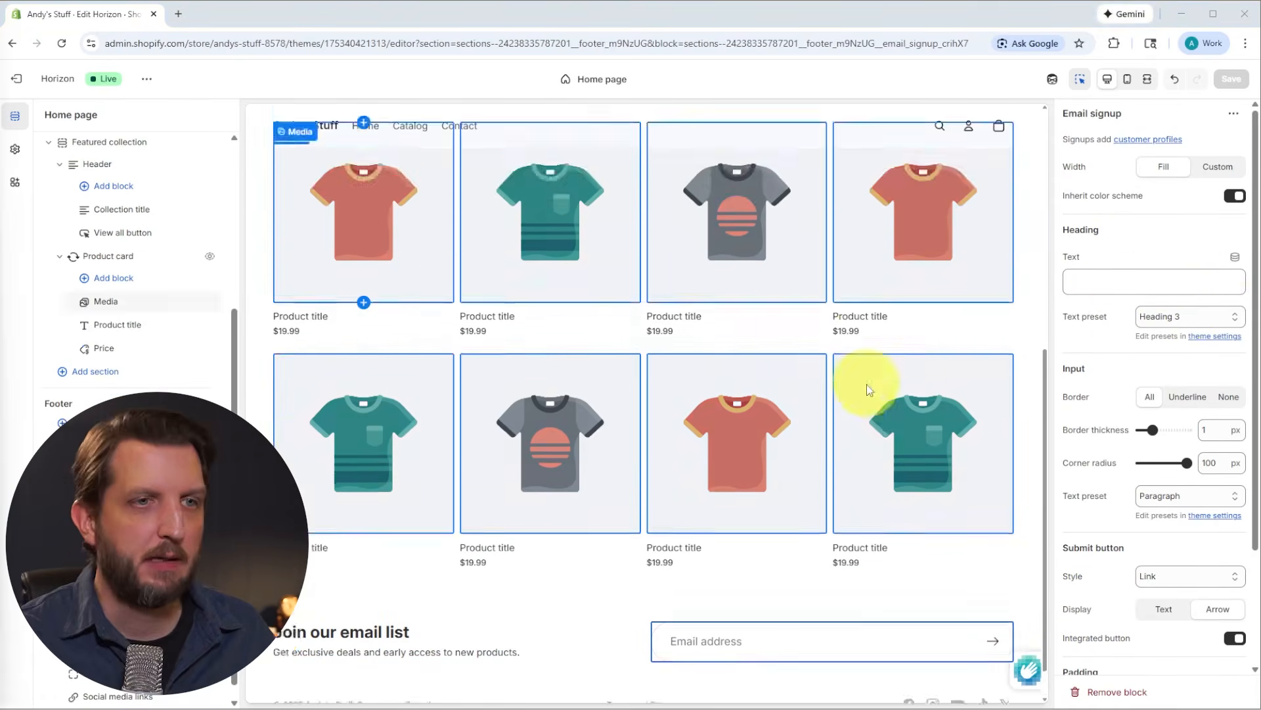
{"action": "scroll", "coordinate": [882, 293], "scroll_direction": "down", "scroll_amount": 1}
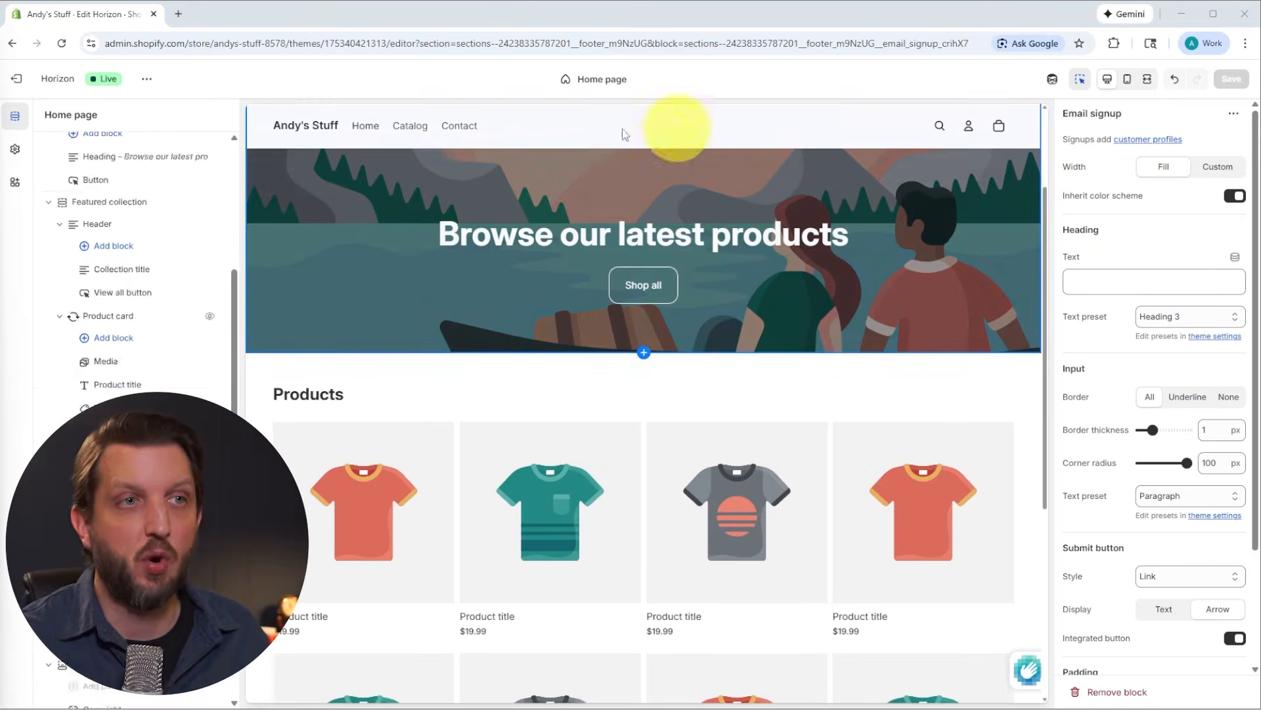
{"action": "scroll", "coordinate": [872, 272], "scroll_direction": "down", "scroll_amount": 1}
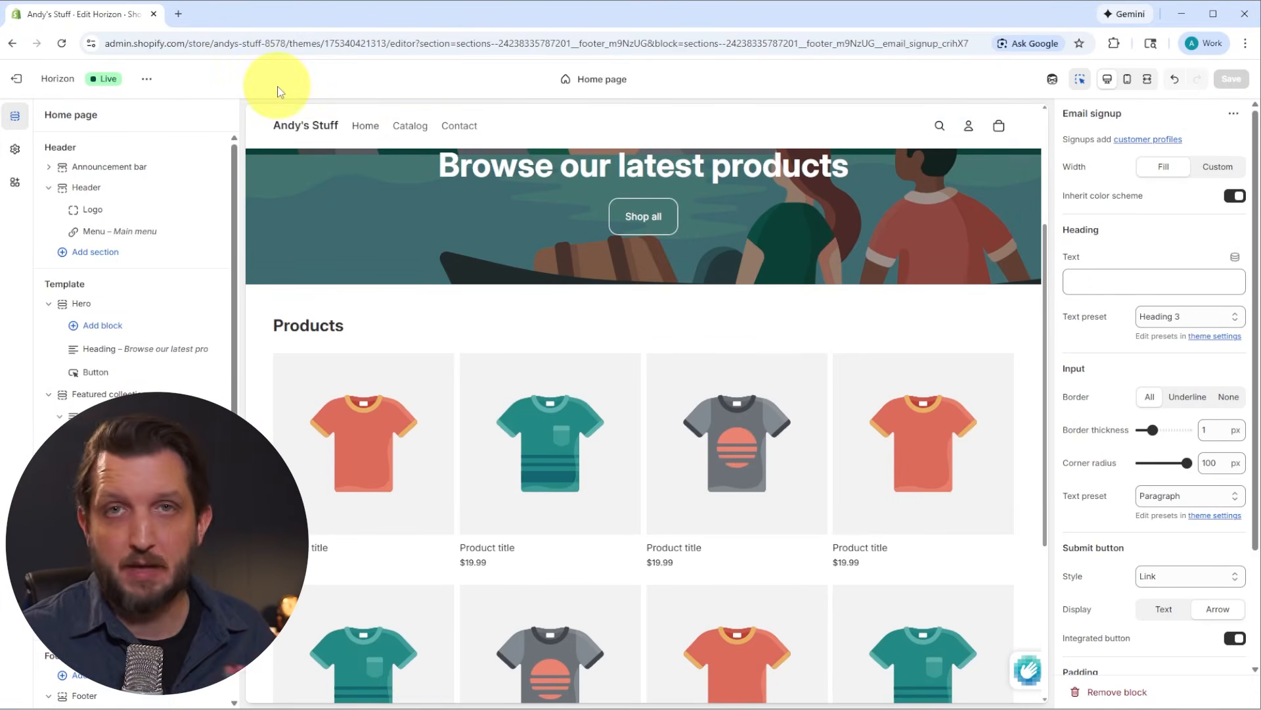
Step: Leave the theme editor and start a new product titled Comic Book Fan T-Shirt
{"action": "left_click", "coordinate": [20, 81]}
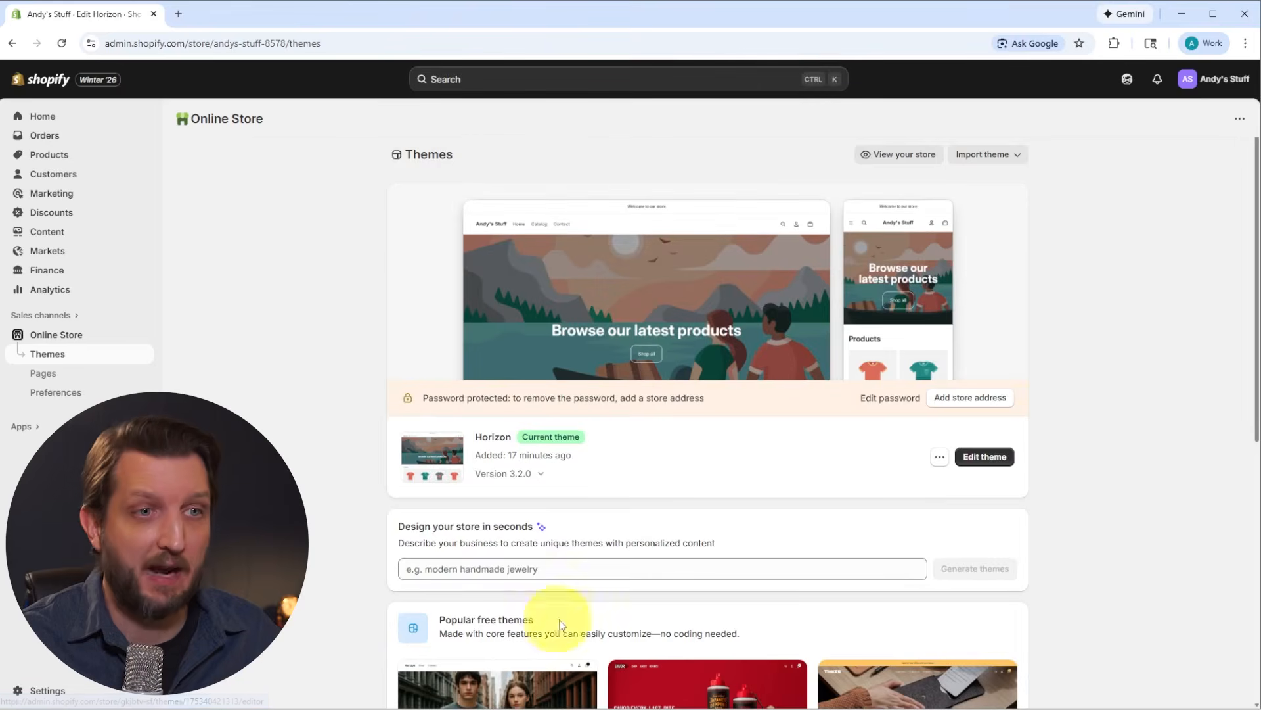
{"action": "left_click", "coordinate": [62, 158]}
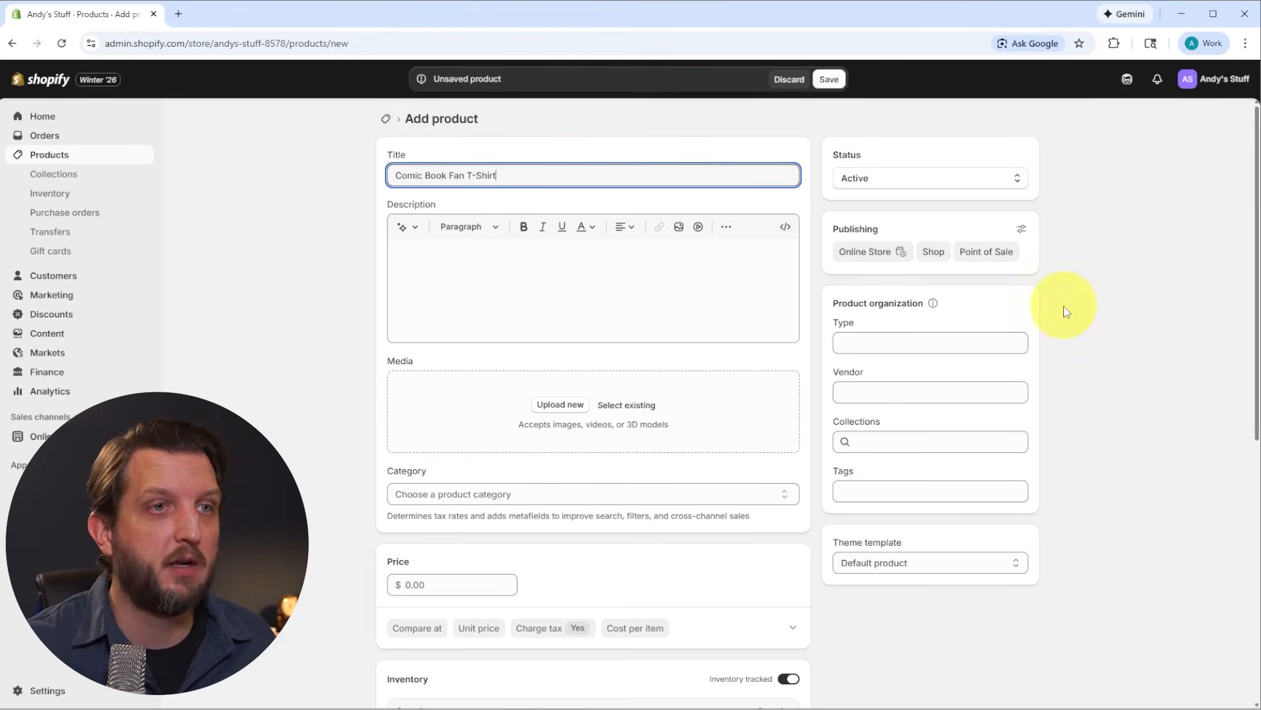
Step: Generate the product description from the keywords "comfortable t-short for casual fans of comic books" and keep the generated text
{"action": "left_click", "coordinate": [608, 285]}
{"action": "left_click", "coordinate": [401, 230]}
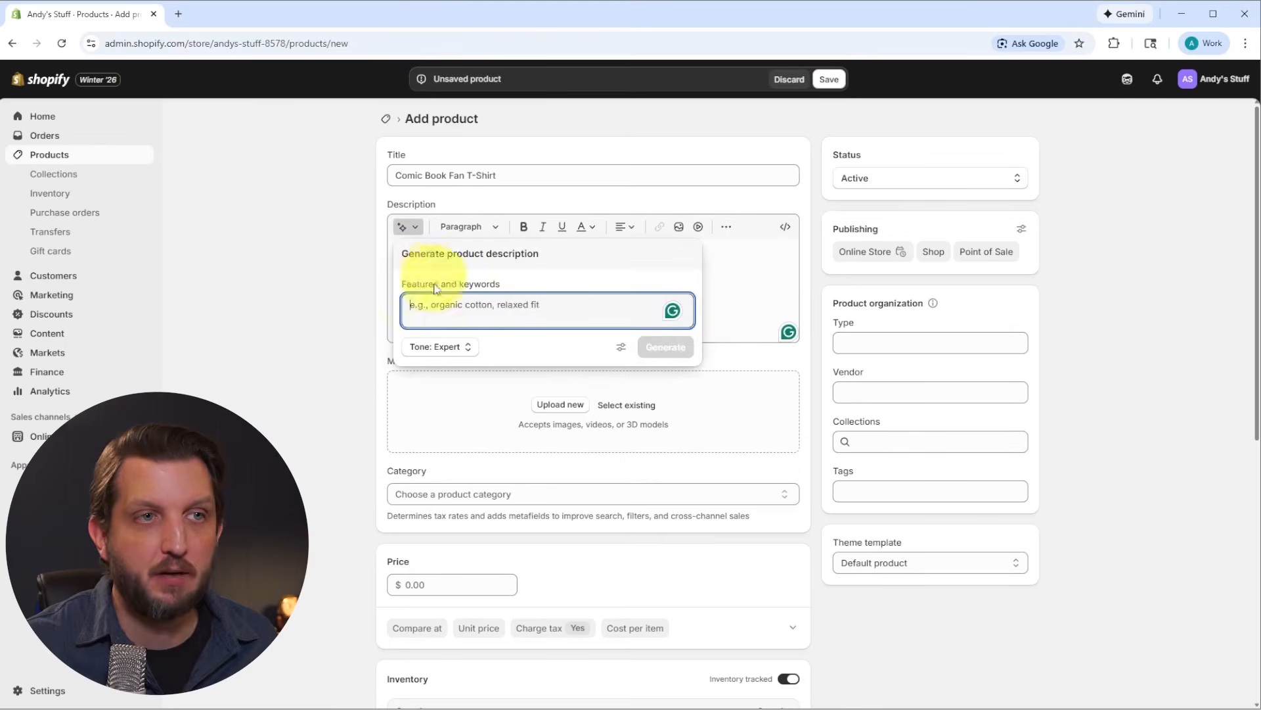
{"action": "type", "text": "comfortable t-short for casual fans of comic books"}
{"action": "left_click", "coordinate": [665, 346]}
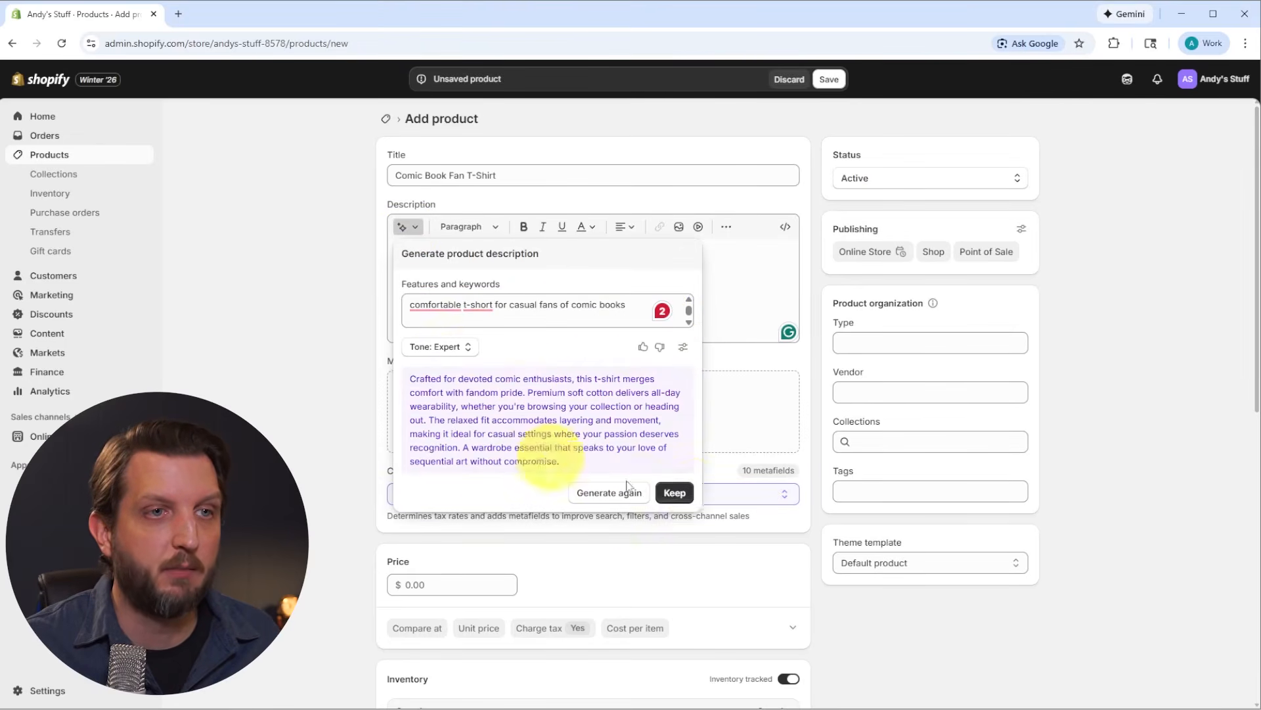
{"action": "left_click", "coordinate": [677, 493]}
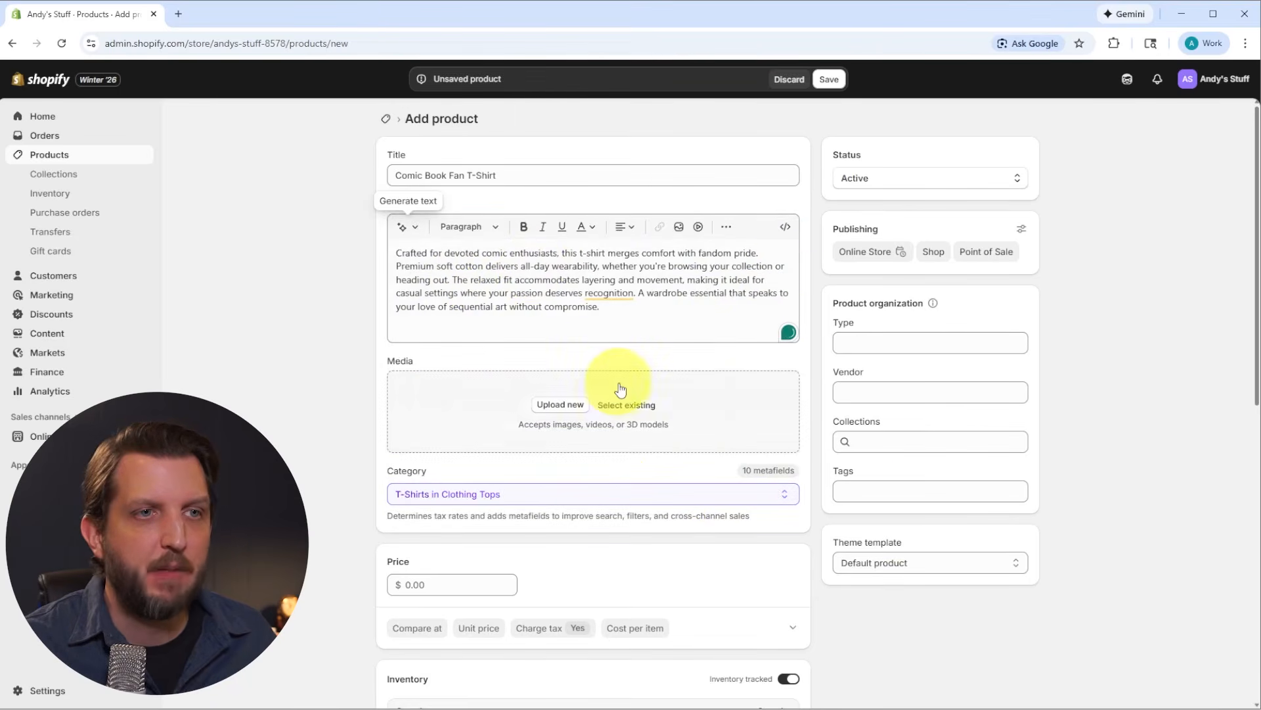
Step: Upload the picture DSC01767 as the product's media and set the price to $25
{"action": "left_click", "coordinate": [561, 407]}
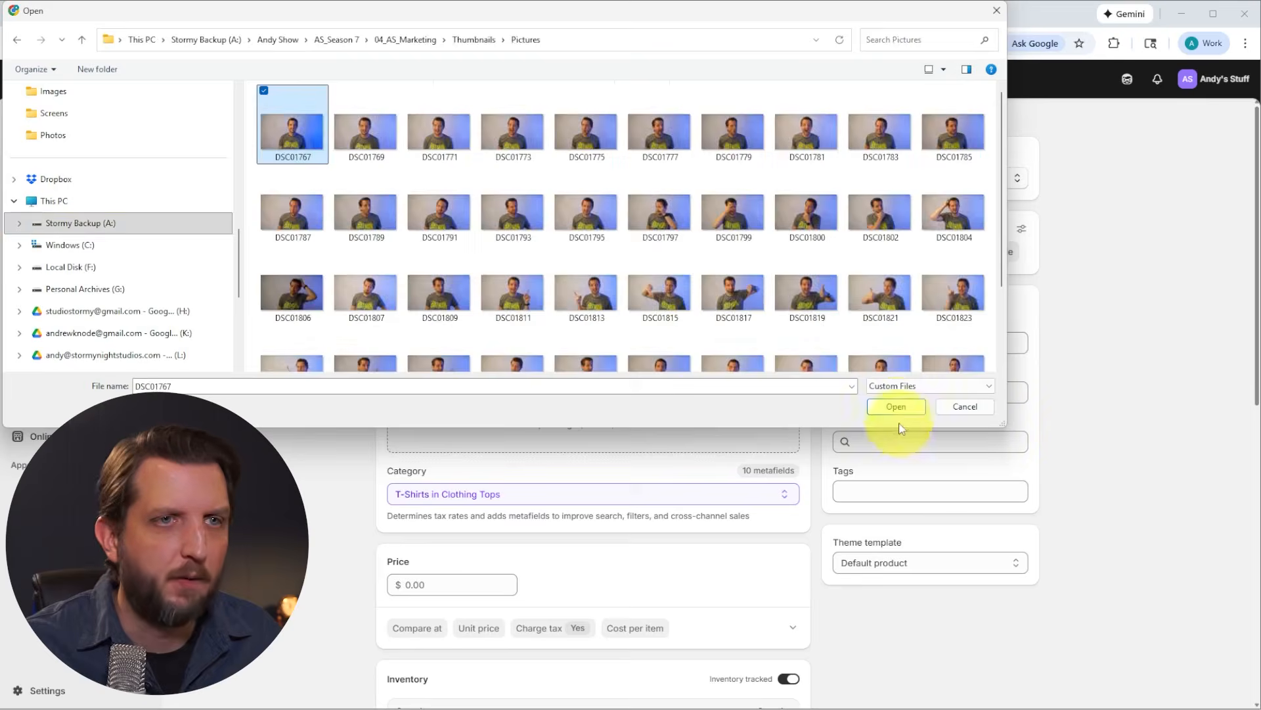
{"action": "left_click", "coordinate": [896, 406]}
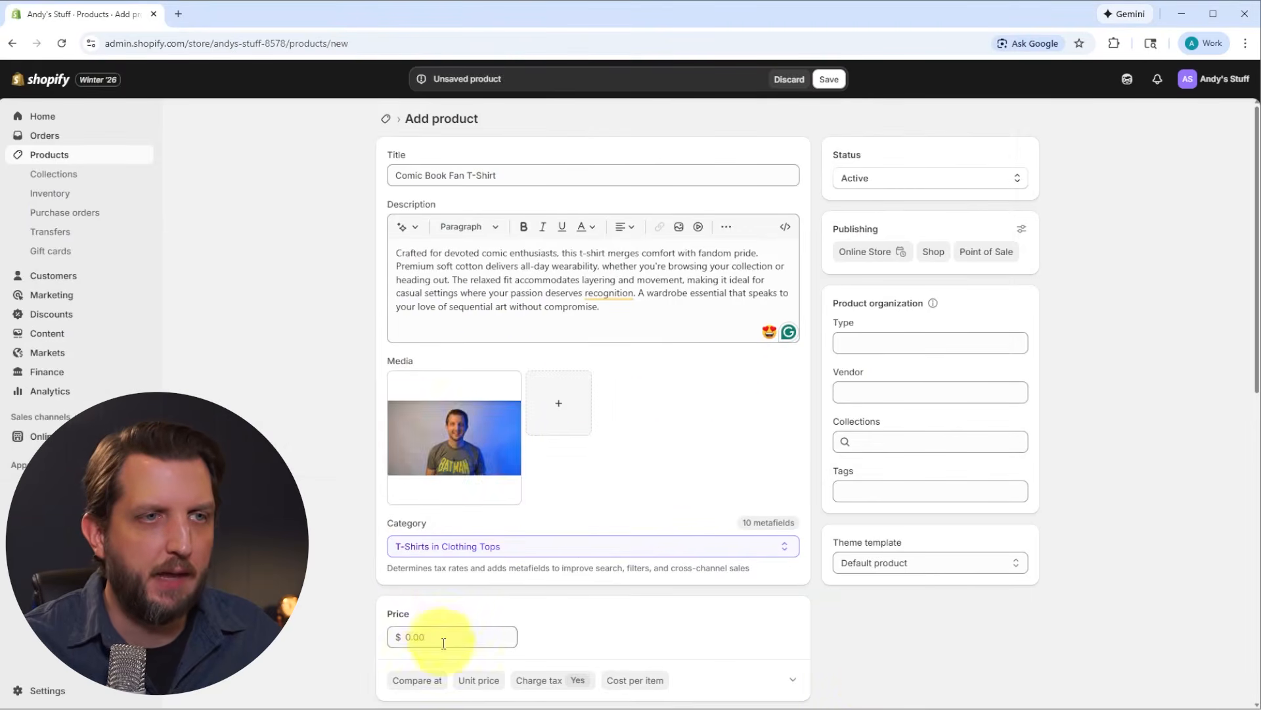
{"action": "scroll", "coordinate": [451, 634], "scroll_direction": "down", "scroll_amount": 4}
{"action": "left_click", "coordinate": [455, 365]}
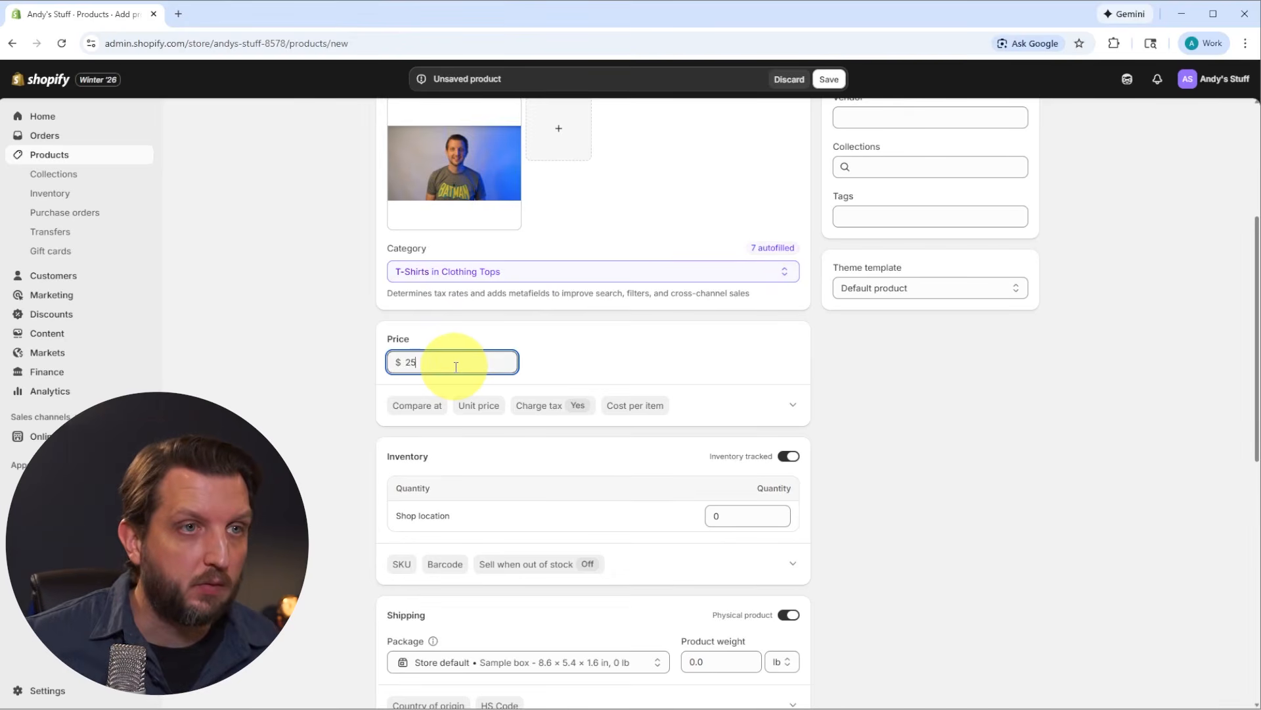
Step: Set the T-shirt's inventory quantity at the shop location to 1 and its product weight to 1 lb
{"action": "left_click", "coordinate": [577, 420]}
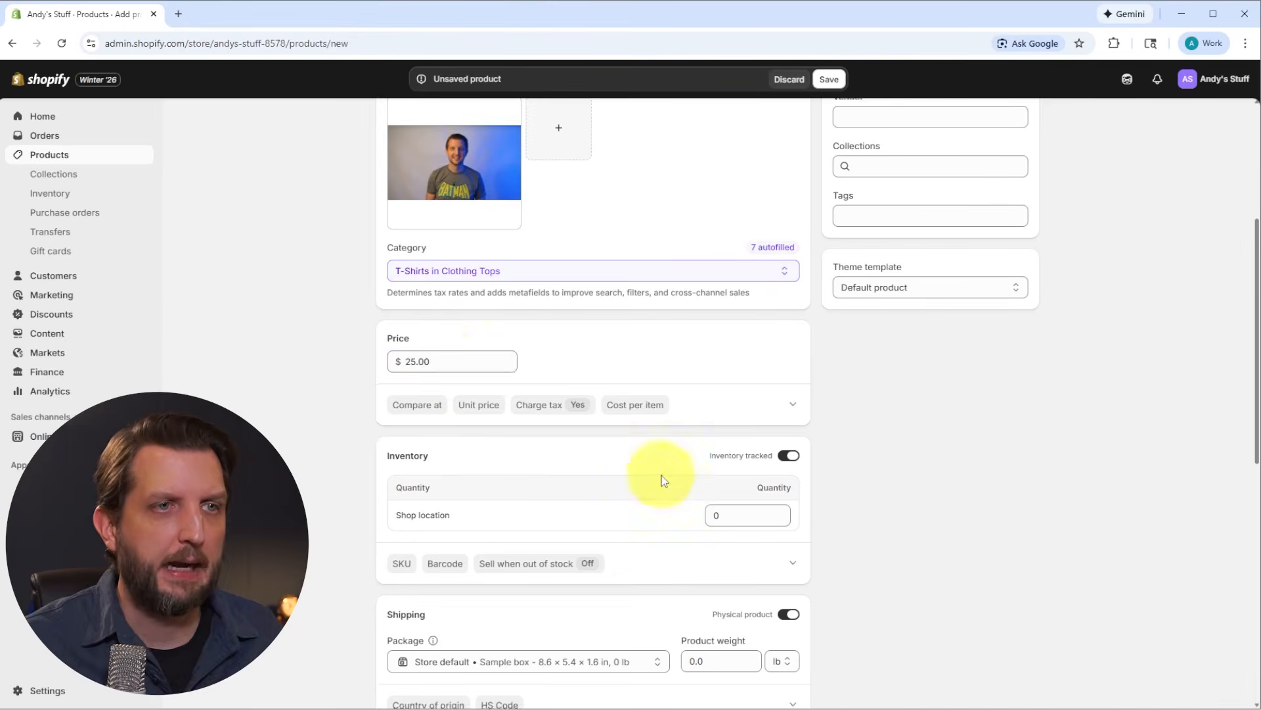
{"action": "scroll", "coordinate": [605, 325], "scroll_direction": "down", "scroll_amount": 3}
{"action": "left_click", "coordinate": [770, 310]}
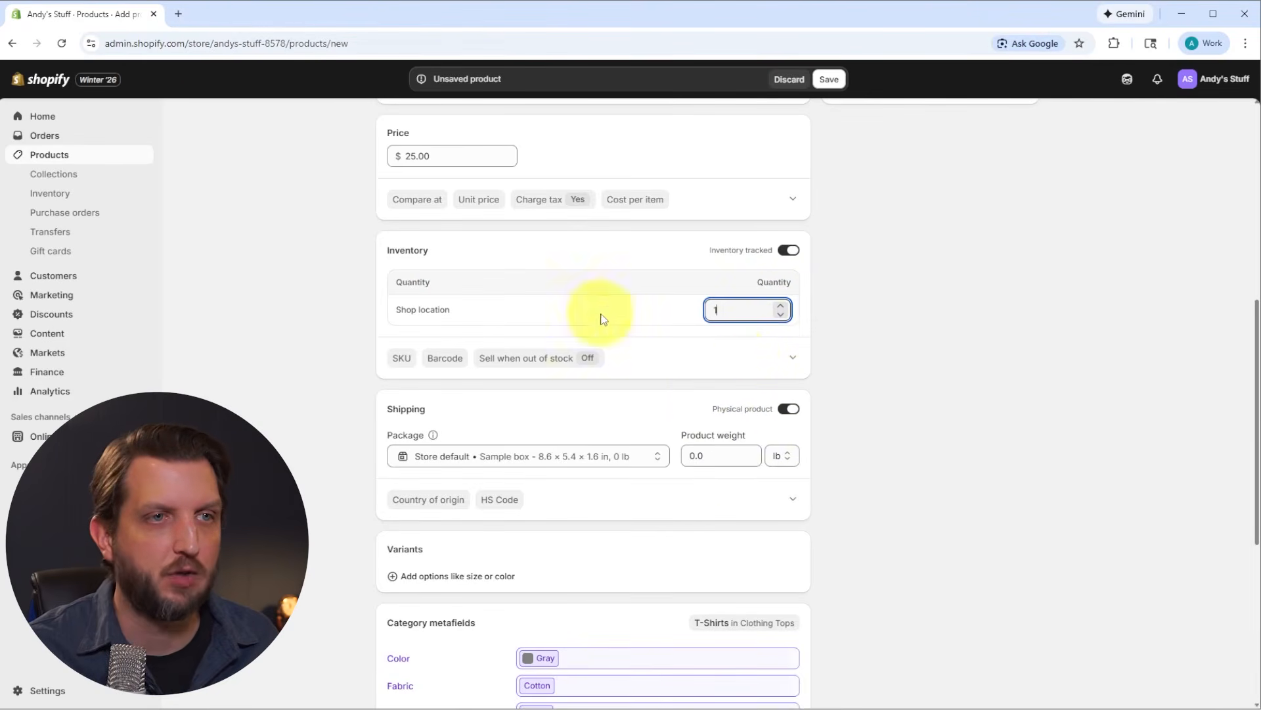
{"action": "left_click", "coordinate": [726, 455]}
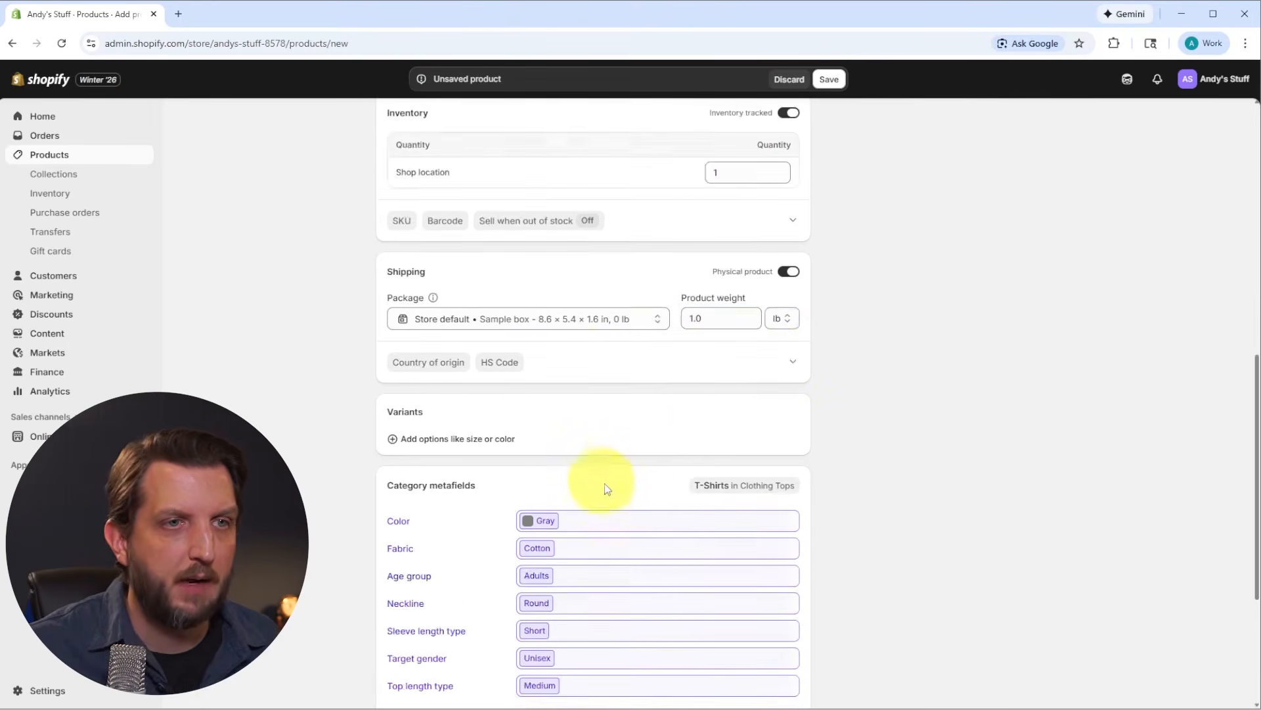
Step: Review the autofilled category metafields such as color and fabric, and save the product
{"action": "scroll", "coordinate": [605, 489], "scroll_direction": "down", "scroll_amount": 4}
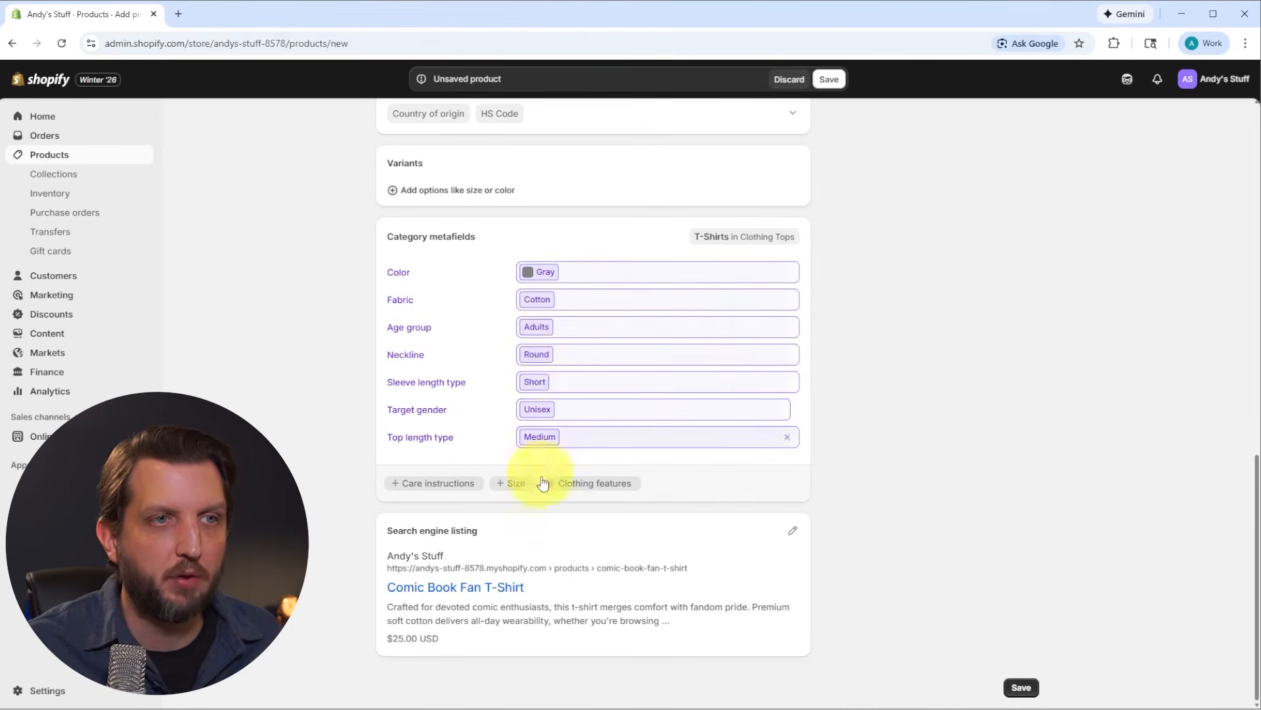
{"action": "left_click", "coordinate": [528, 300]}
{"action": "left_click", "coordinate": [525, 270]}
{"action": "left_click", "coordinate": [499, 246]}
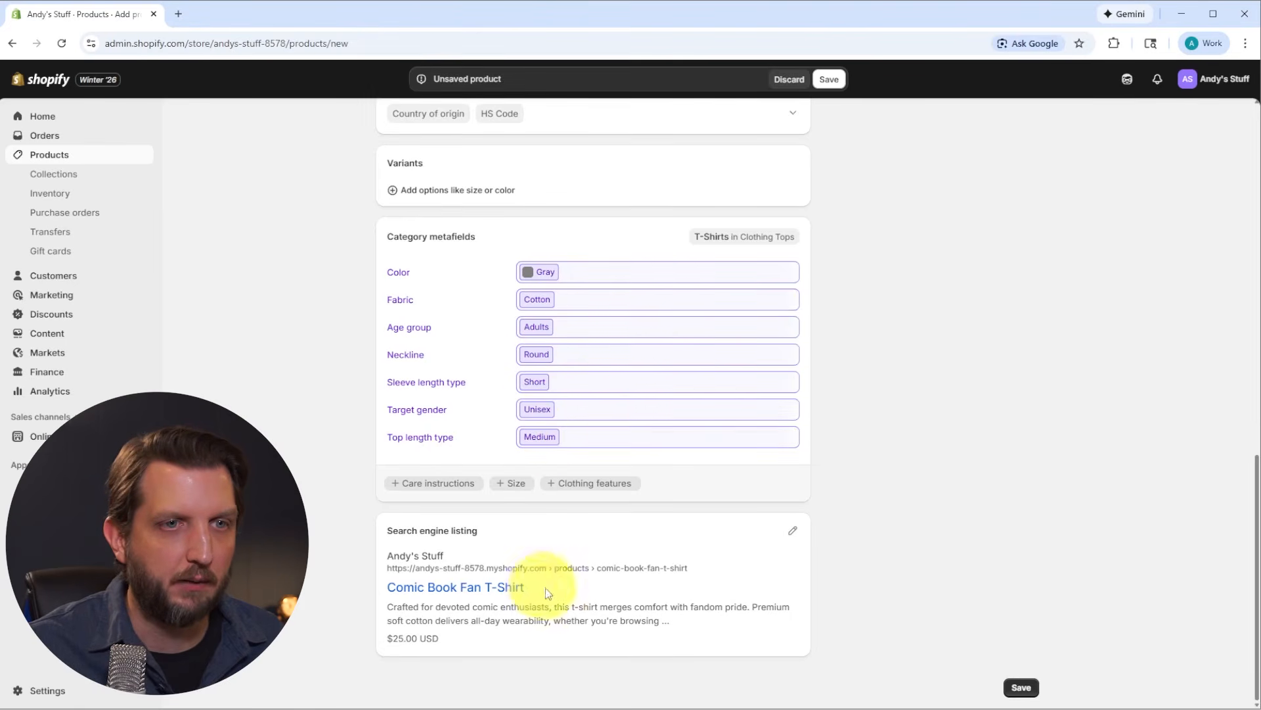
{"action": "left_click", "coordinate": [1023, 689]}
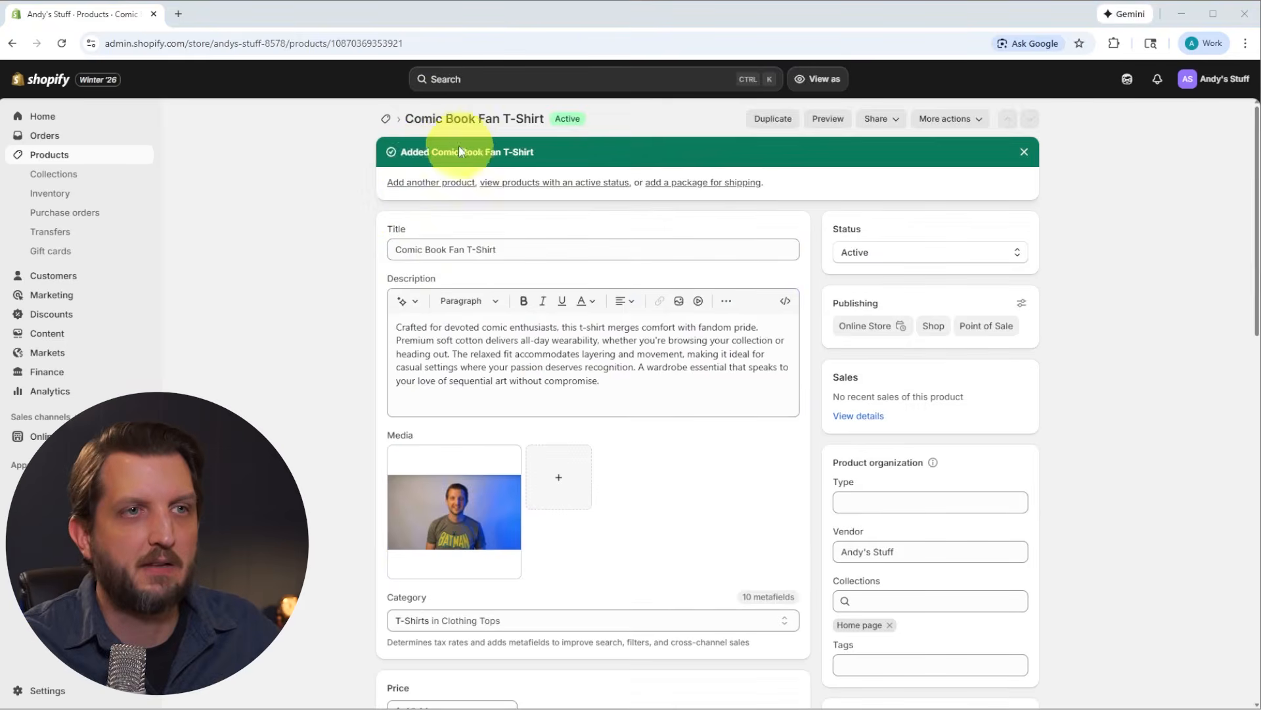
Step: View the store's collections and open the online store theme for editing to check the product on the home page
{"action": "left_click", "coordinate": [61, 179]}
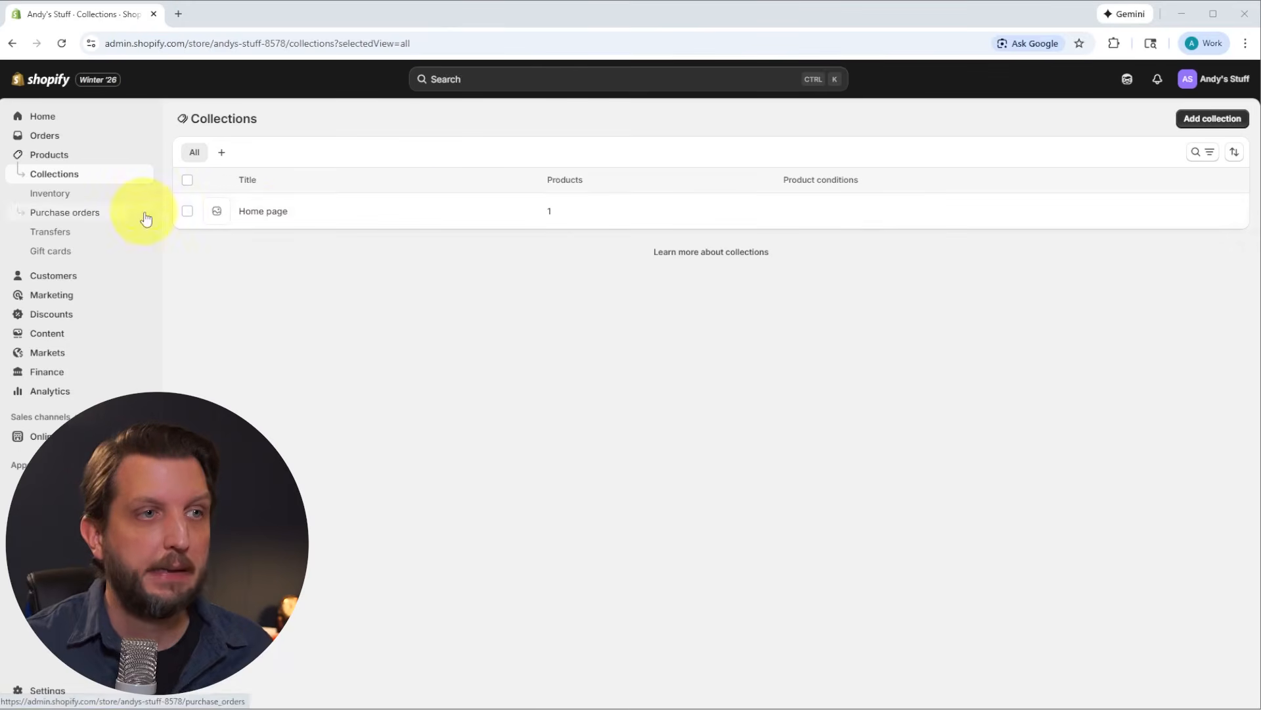
{"action": "left_click", "coordinate": [36, 436]}
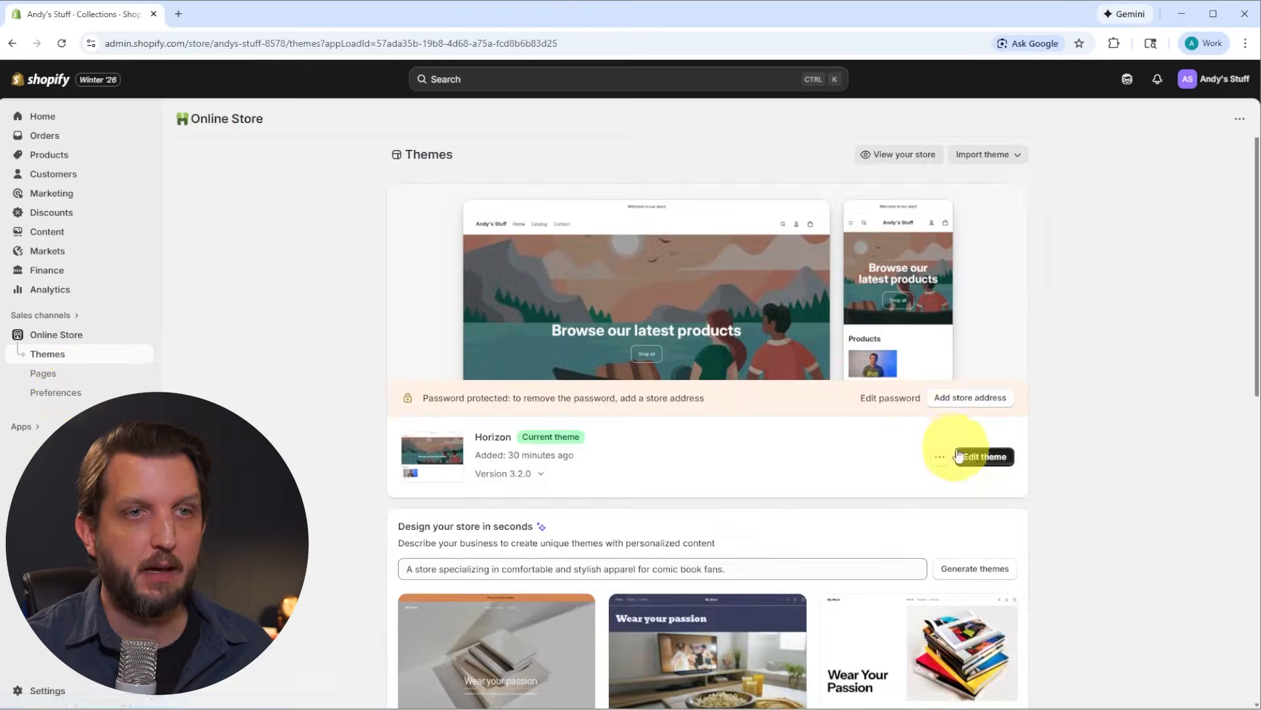
{"action": "left_click", "coordinate": [959, 454]}
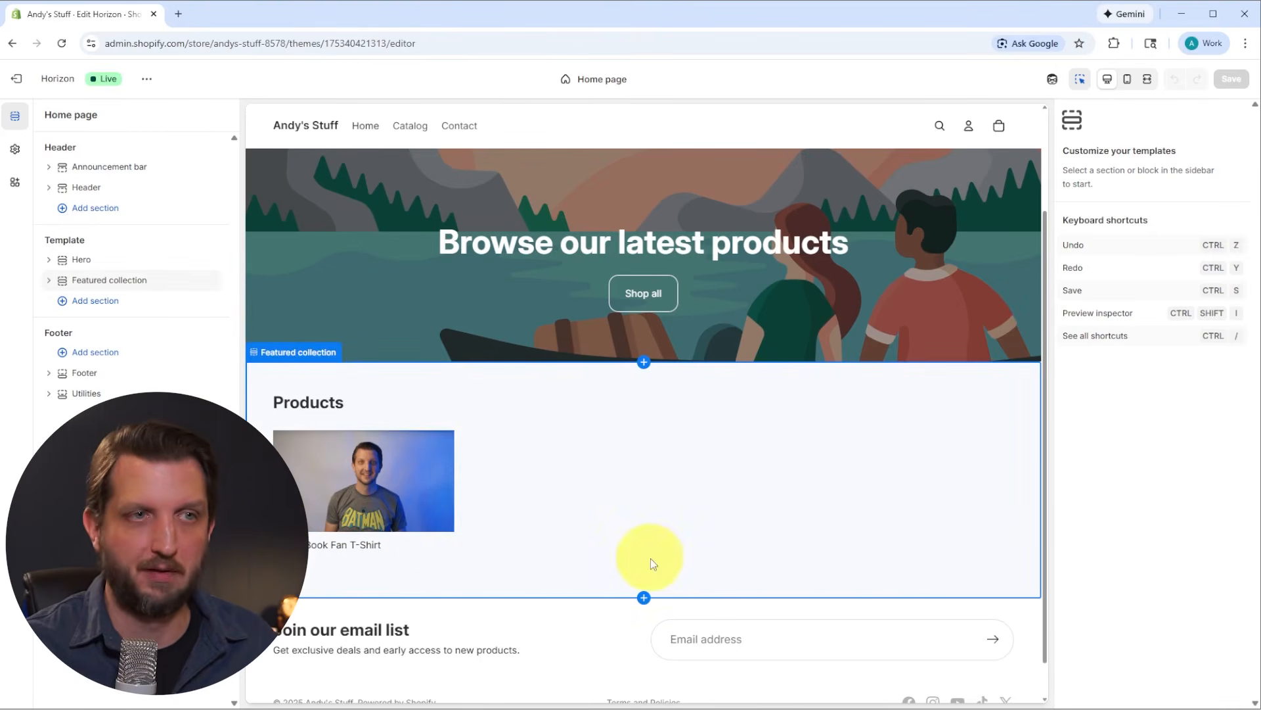
Step: Leave the theme editor and view the products list and the collections
{"action": "left_click", "coordinate": [23, 81]}
{"action": "left_click", "coordinate": [50, 156]}
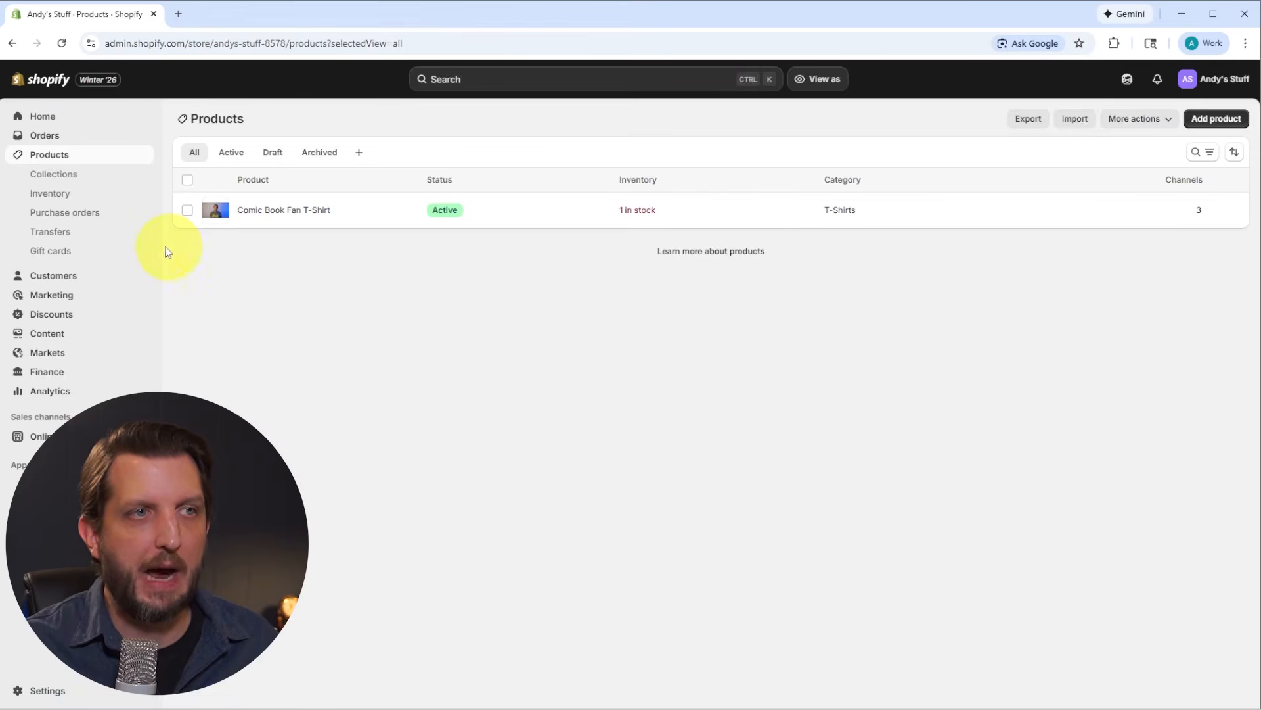
{"action": "left_click", "coordinate": [61, 178]}
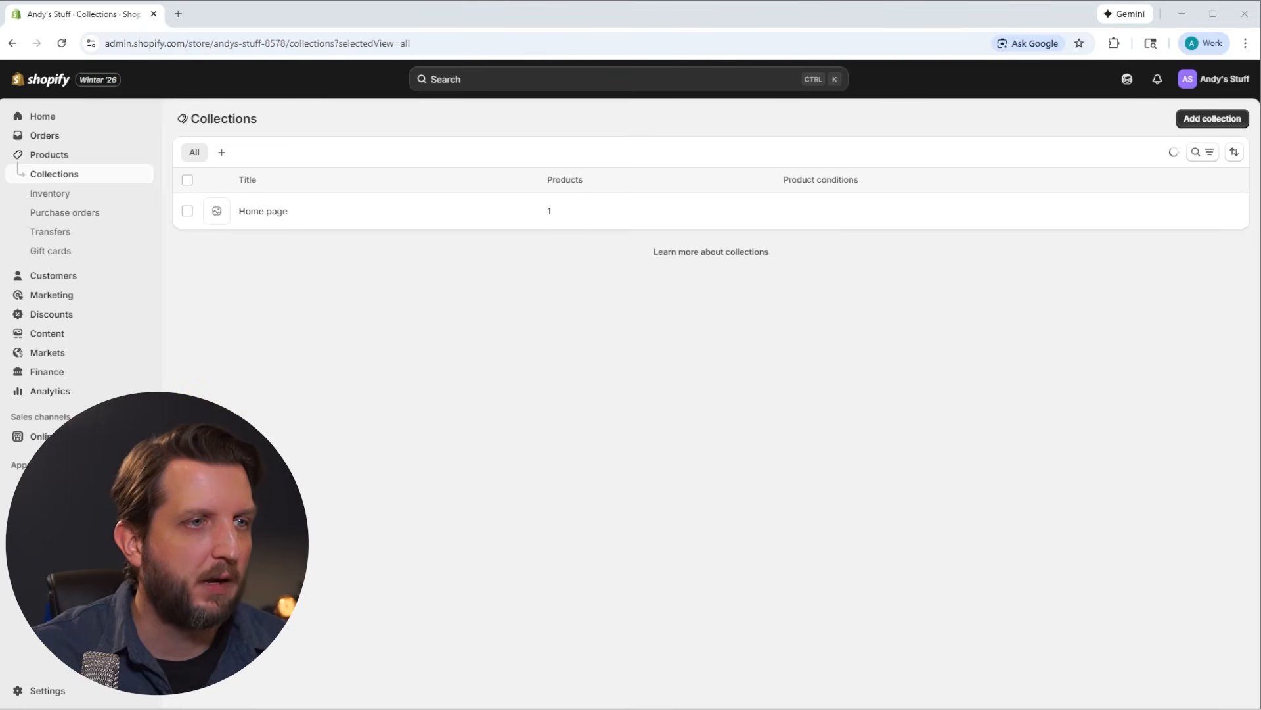
Step: Start the Shopify Payments account setup in the store settings and continue with the store run as an individual
{"action": "left_click", "coordinate": [31, 687]}
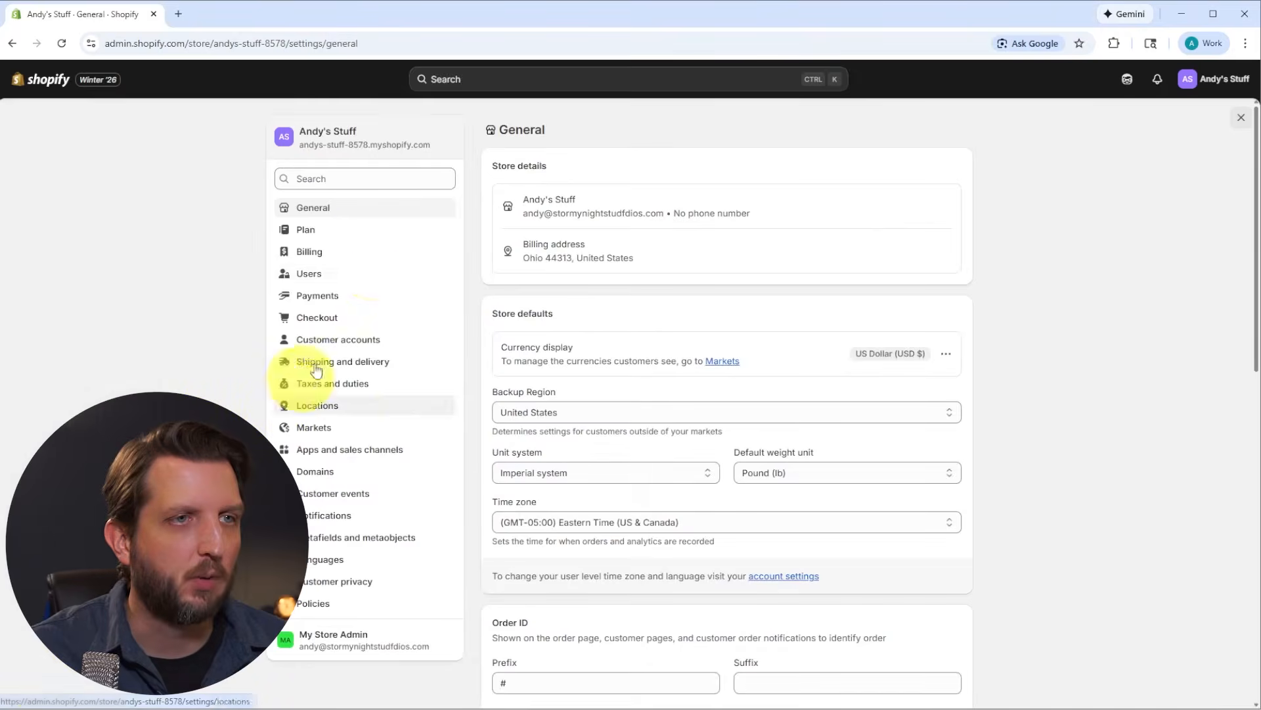
{"action": "left_click", "coordinate": [350, 295]}
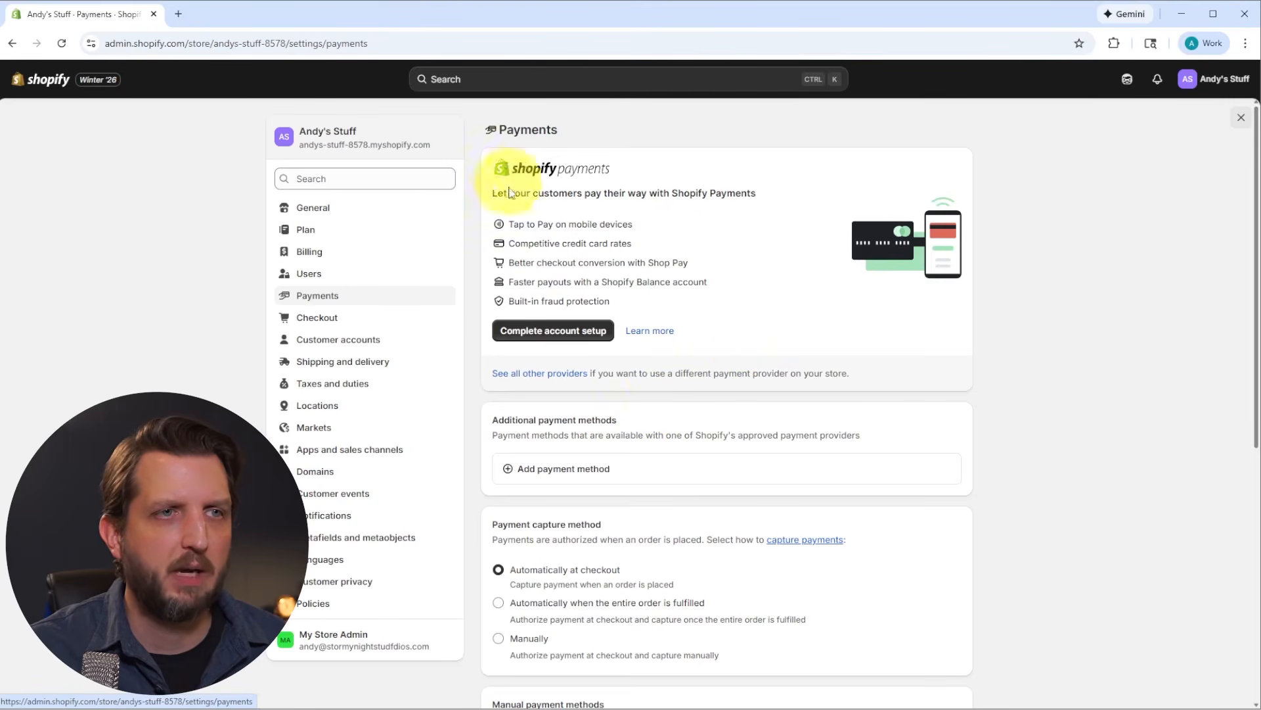
{"action": "left_click", "coordinate": [555, 334]}
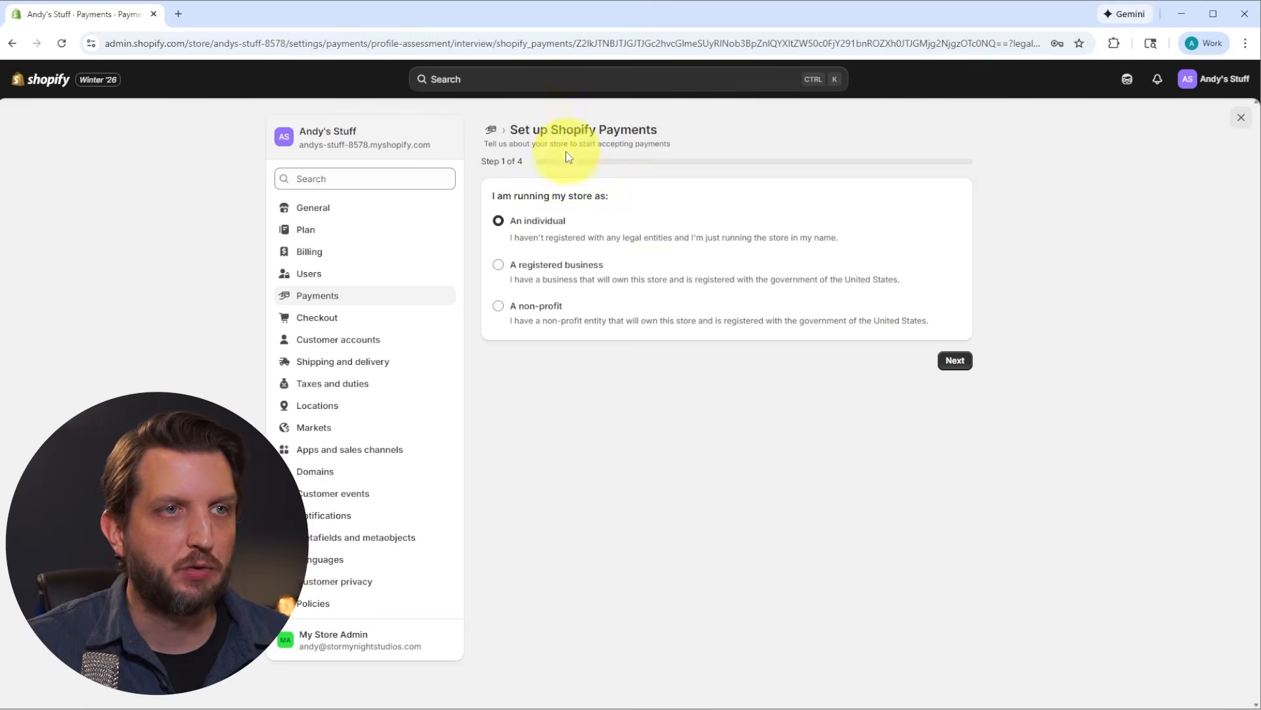
{"action": "left_click", "coordinate": [955, 360]}
Step: Complete the personal details for Shopify Payments and submit the setup for verification
{"action": "scroll", "coordinate": [756, 296], "scroll_direction": "down", "scroll_amount": 3}
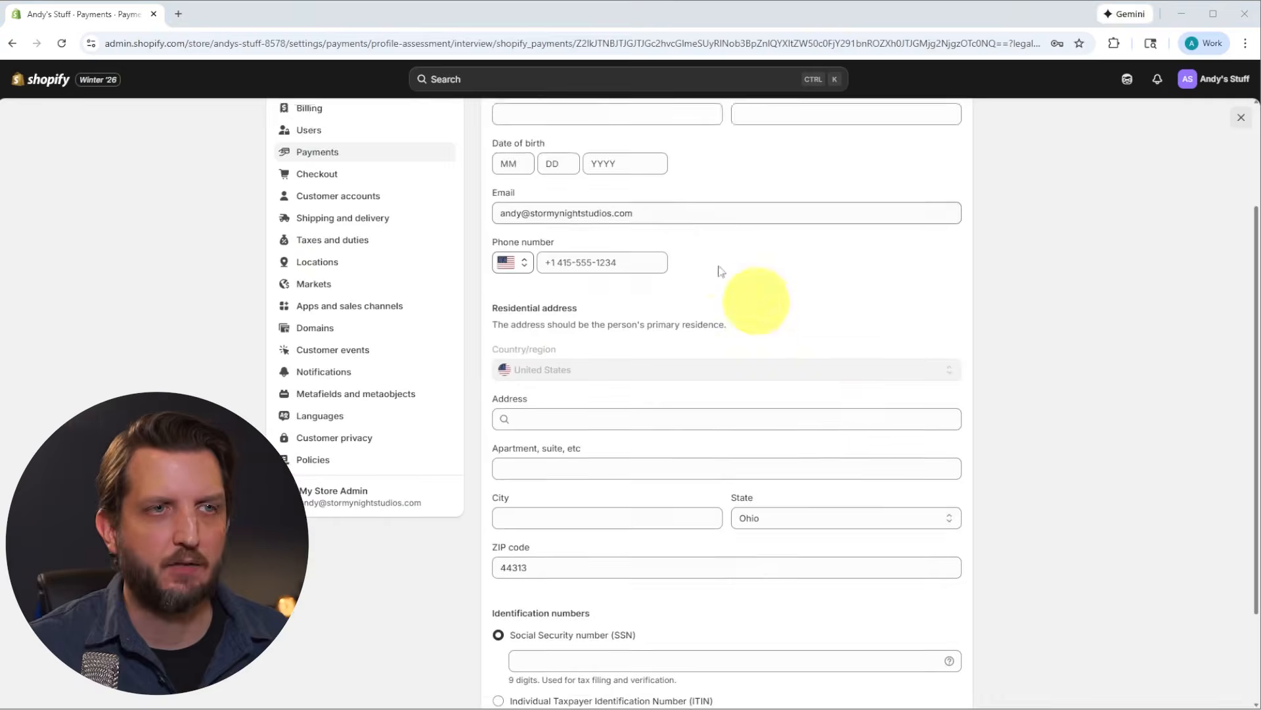
{"action": "scroll", "coordinate": [755, 276], "scroll_direction": "up", "scroll_amount": 3}
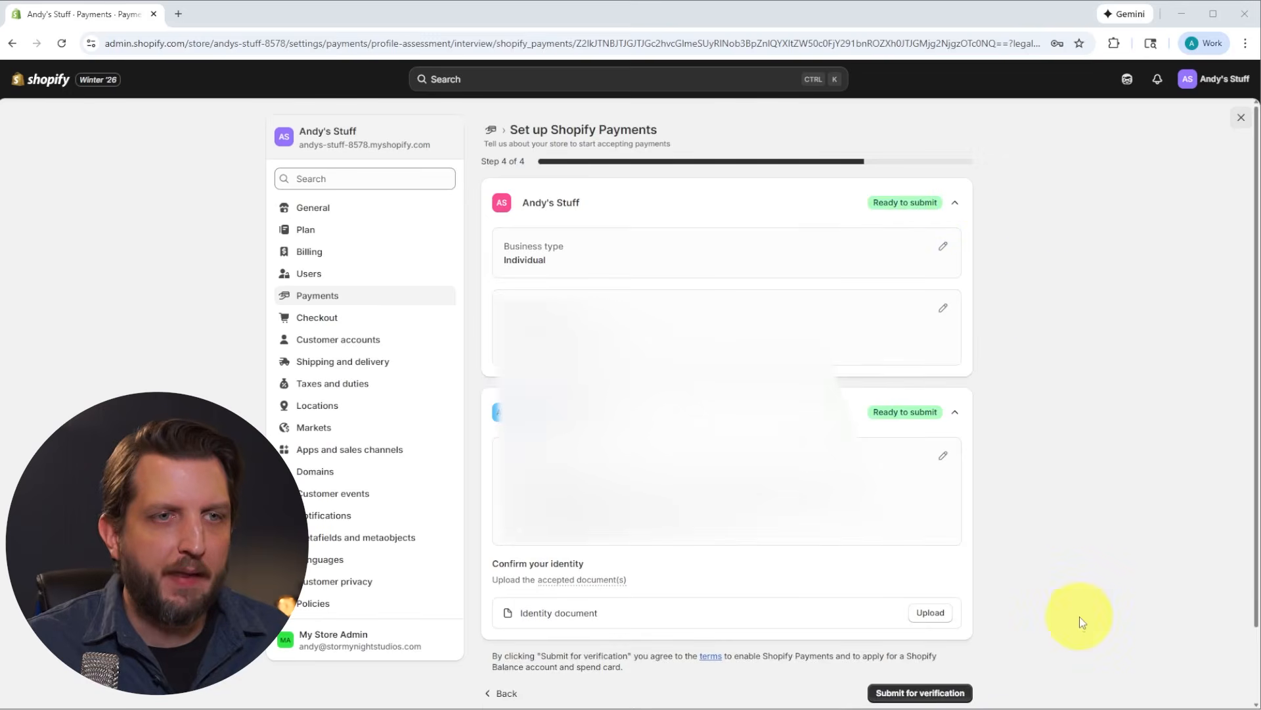
{"action": "left_click", "coordinate": [919, 693]}
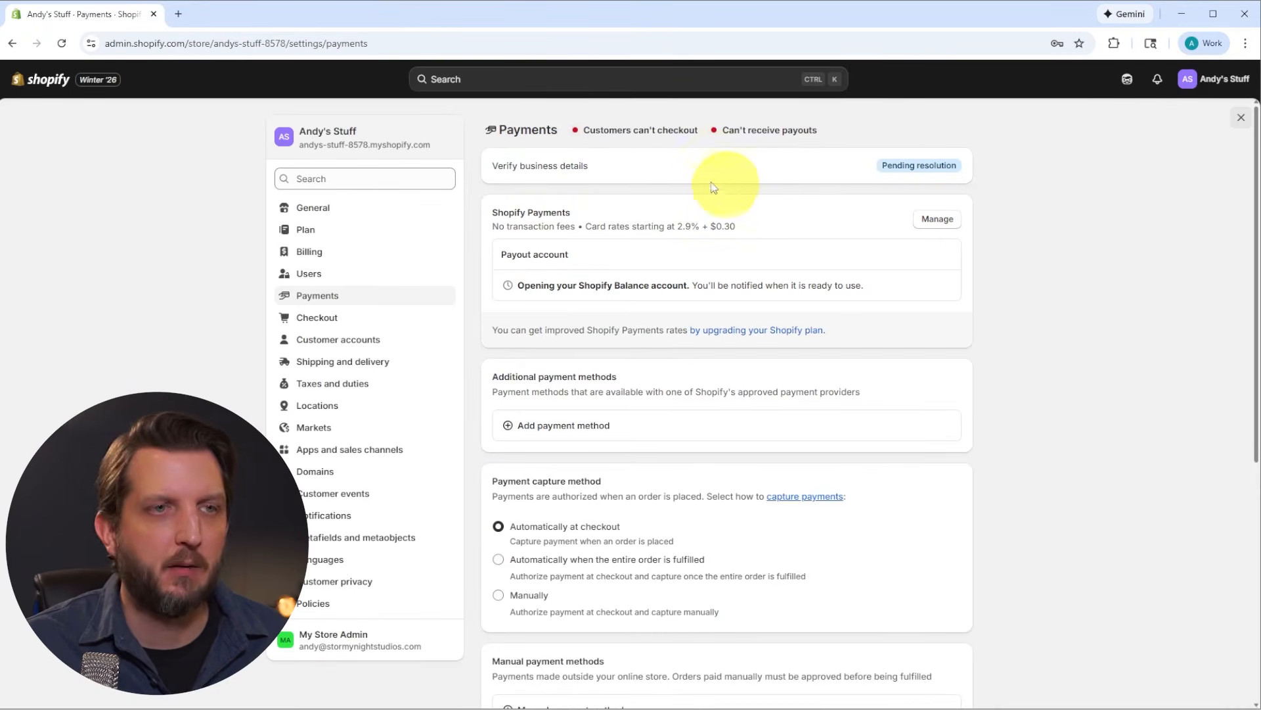
Step: Search the additional payment methods for "vis", "master" and "amex", and look over the remaining payment settings
{"action": "left_click", "coordinate": [506, 431]}
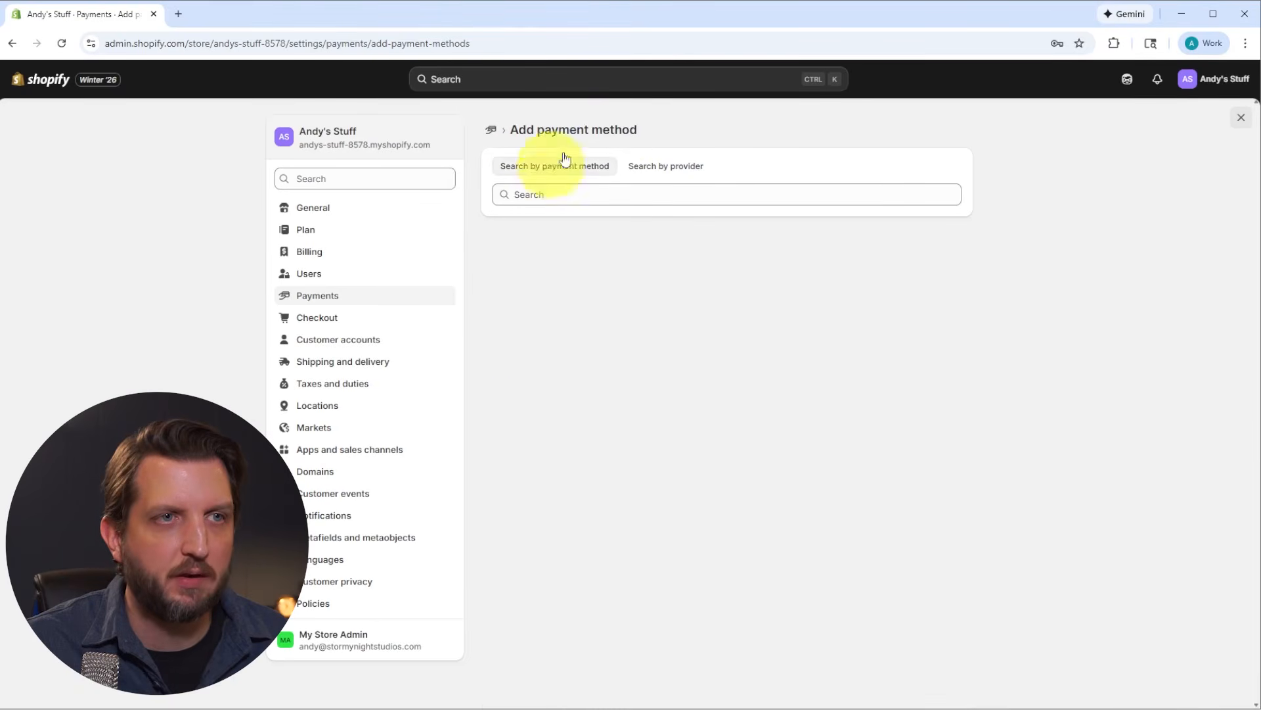
{"action": "type", "text": "vis"}
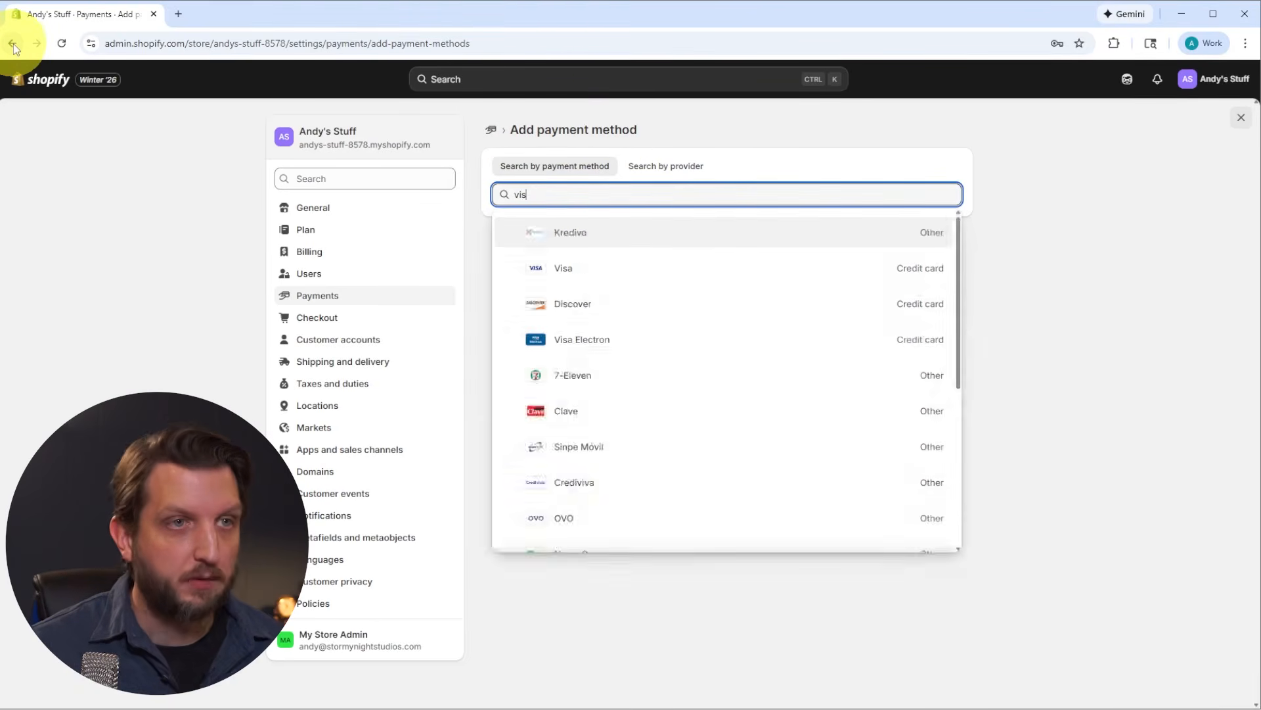
{"action": "key", "text": "Return"}
{"action": "type", "text": "master"}
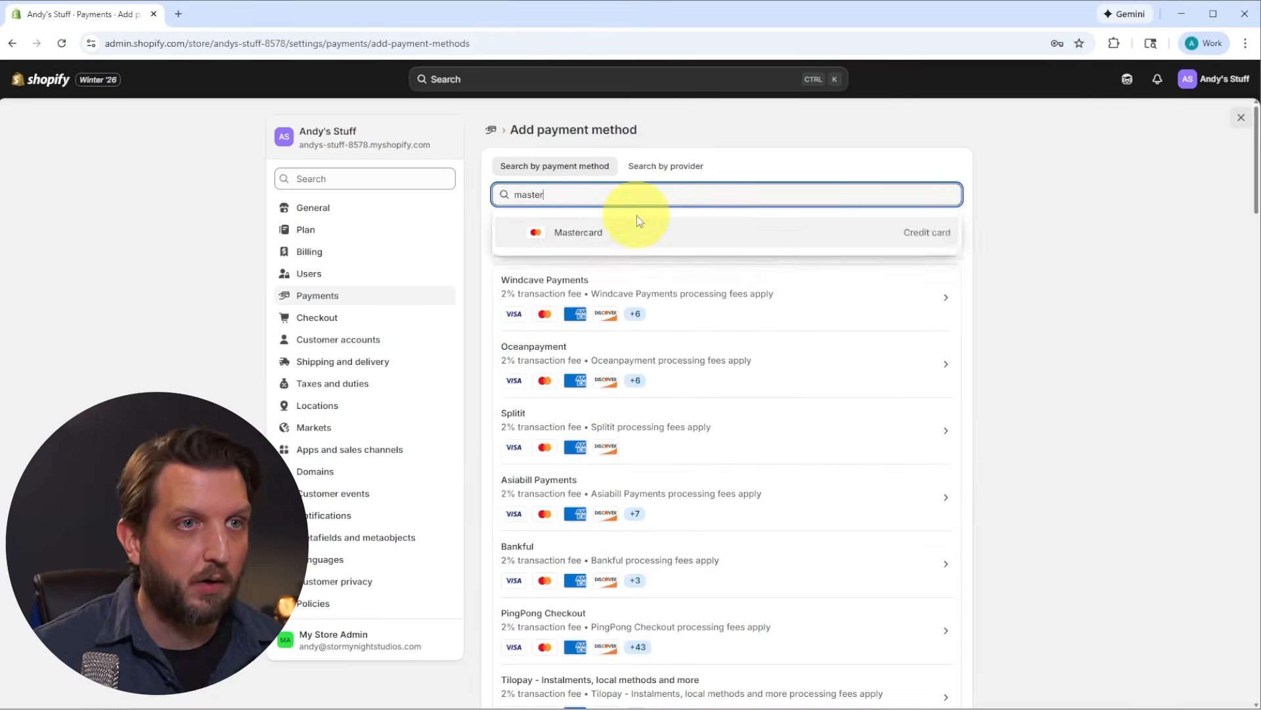
{"action": "key", "text": "Return"}
{"action": "type", "text": "amex"}
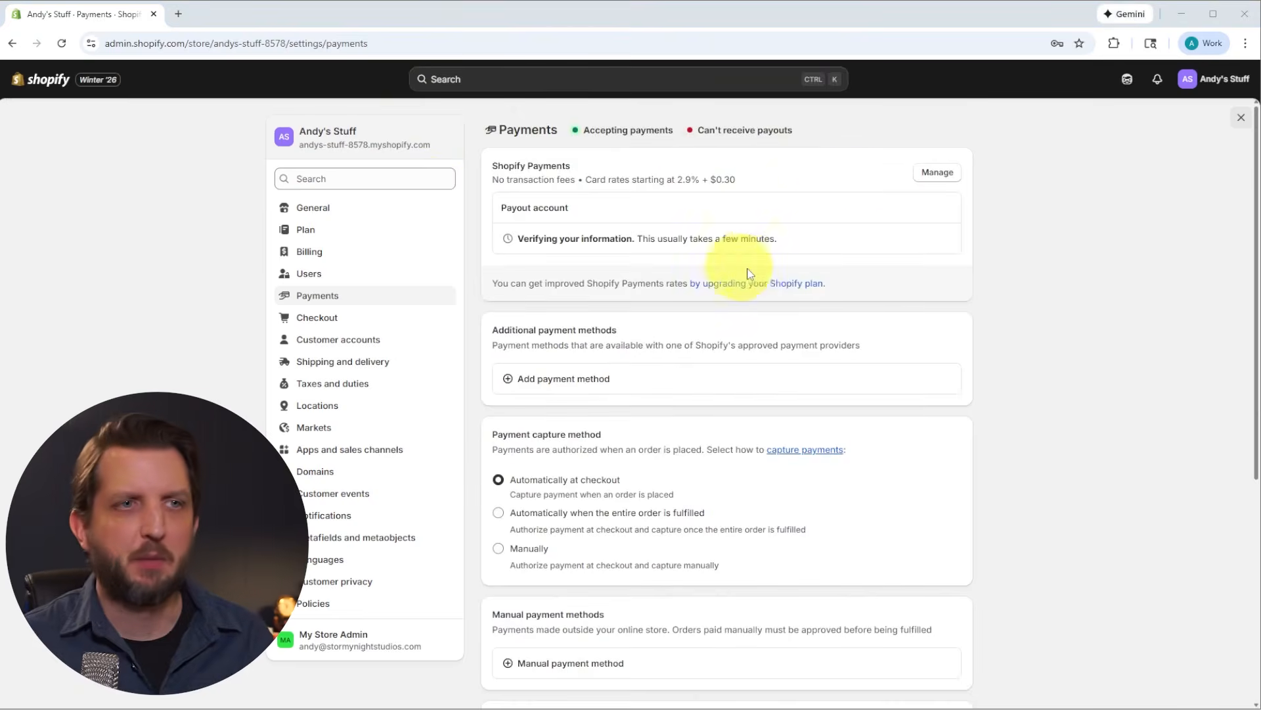
{"action": "scroll", "coordinate": [747, 273], "scroll_direction": "down", "scroll_amount": 5}
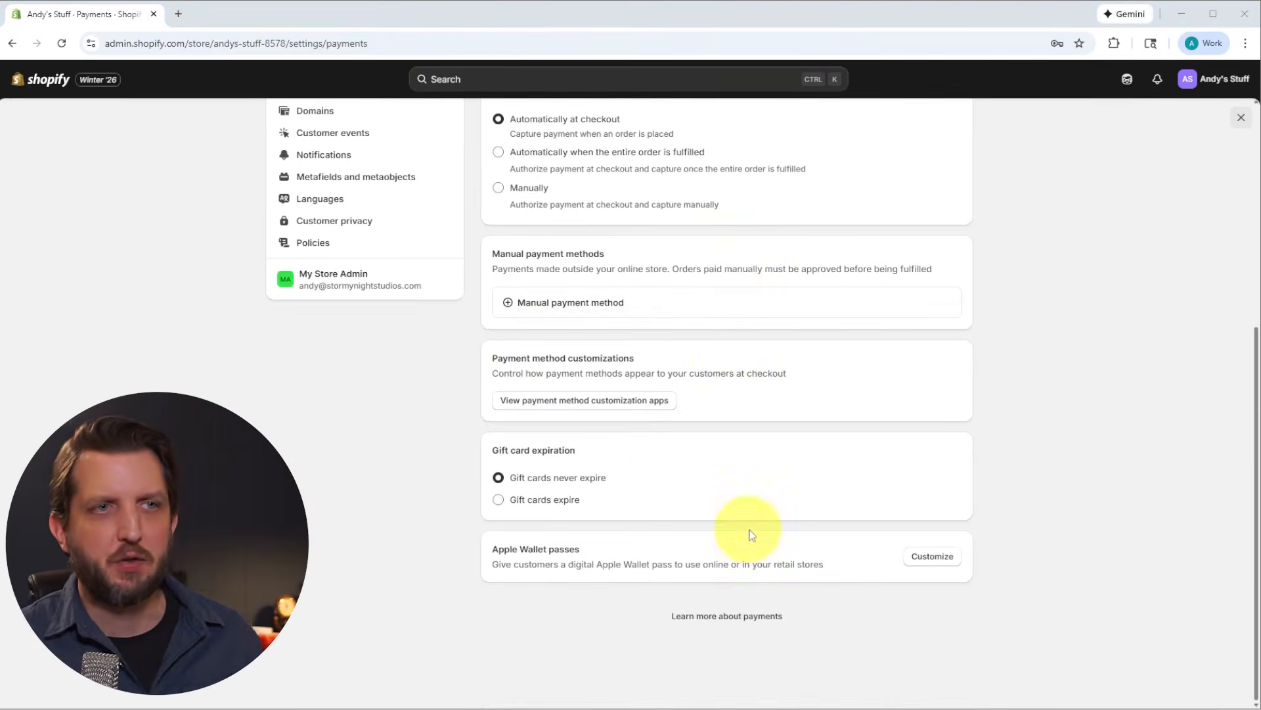
{"action": "scroll", "coordinate": [728, 364], "scroll_direction": "up", "scroll_amount": 5}
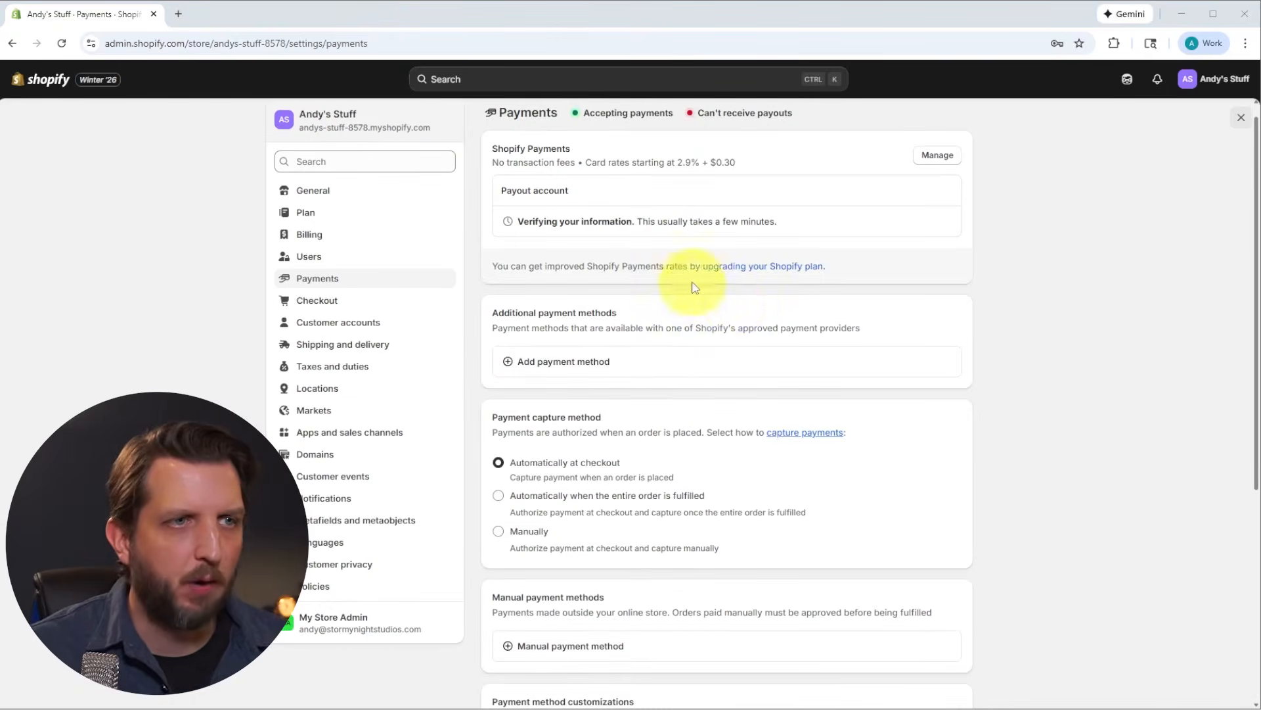
Step: Add USPS, DHL Express, UPS and FedEx as preferred carriers for shipping labels and save the preferences
{"action": "left_click", "coordinate": [366, 348]}
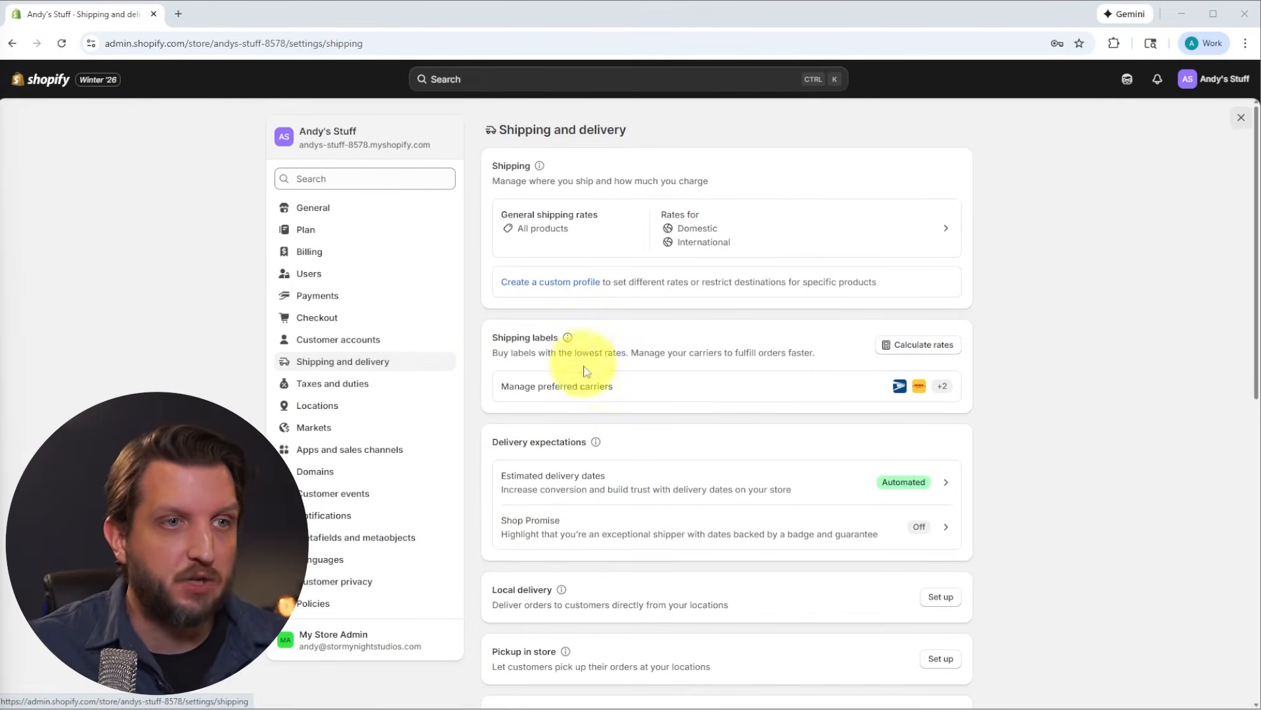
{"action": "left_click", "coordinate": [563, 392]}
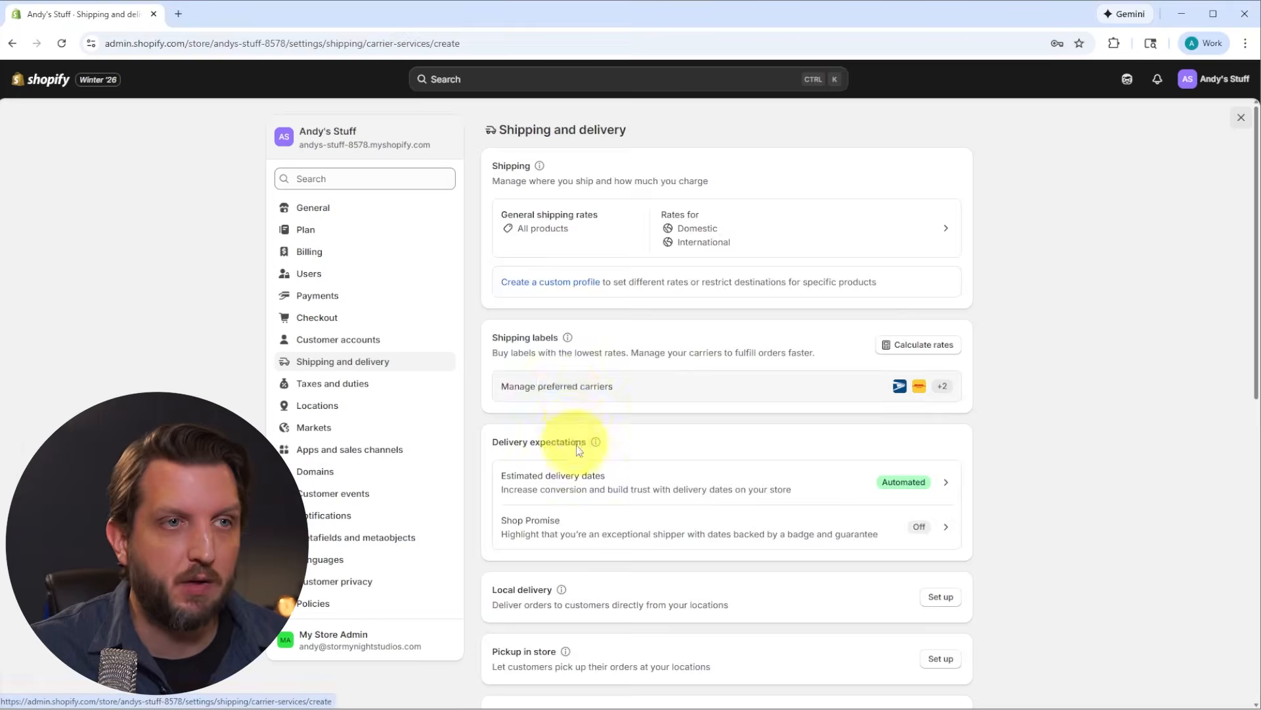
{"action": "left_click", "coordinate": [496, 172]}
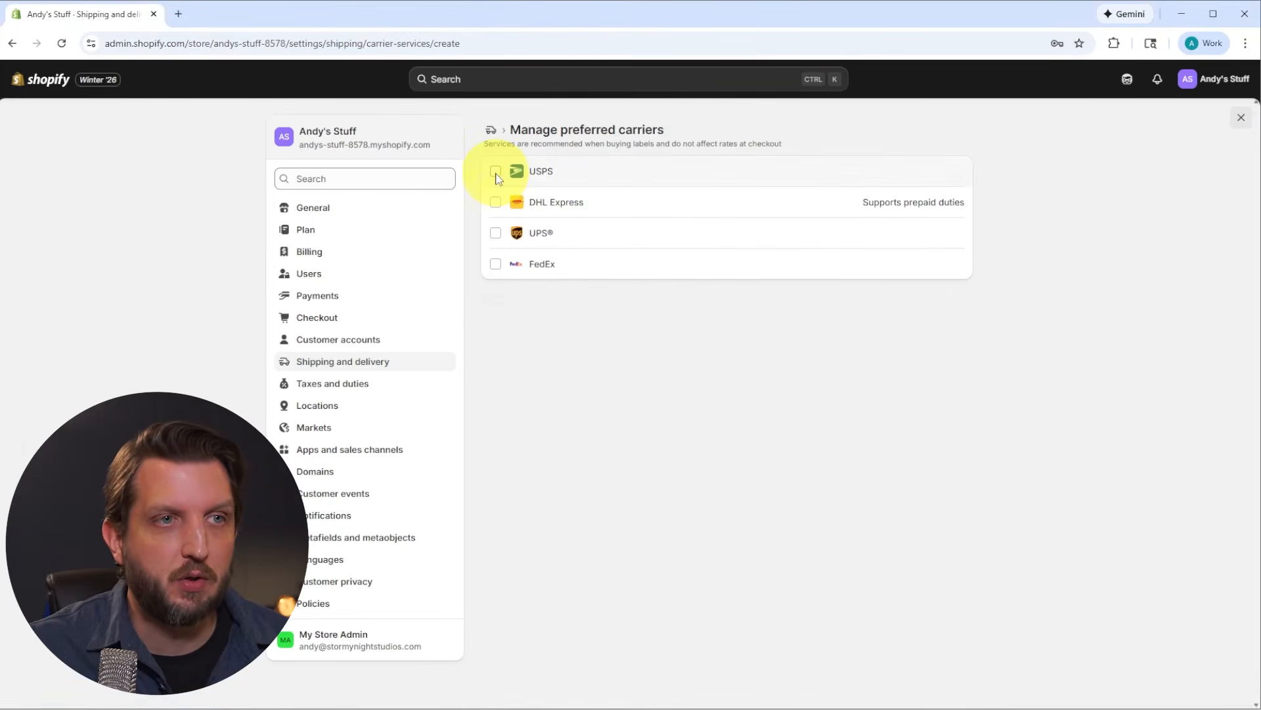
{"action": "left_click", "coordinate": [496, 202]}
{"action": "left_click", "coordinate": [496, 234]}
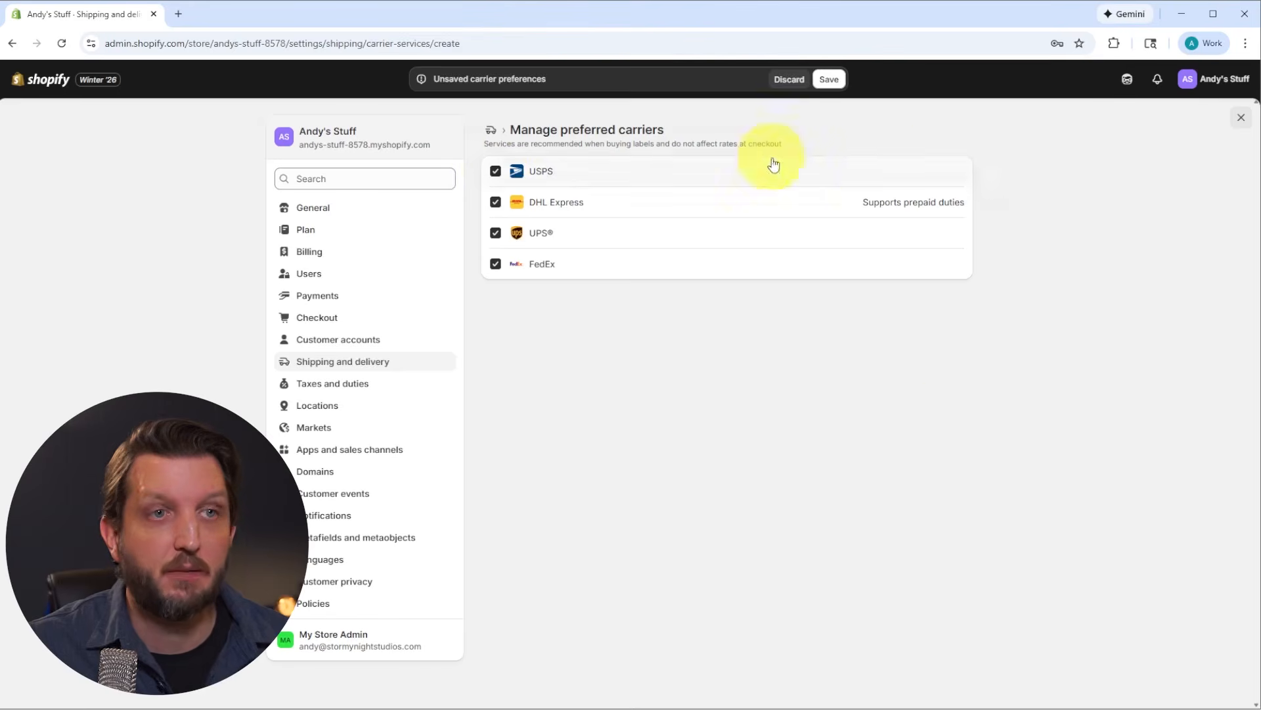
{"action": "left_click", "coordinate": [830, 80]}
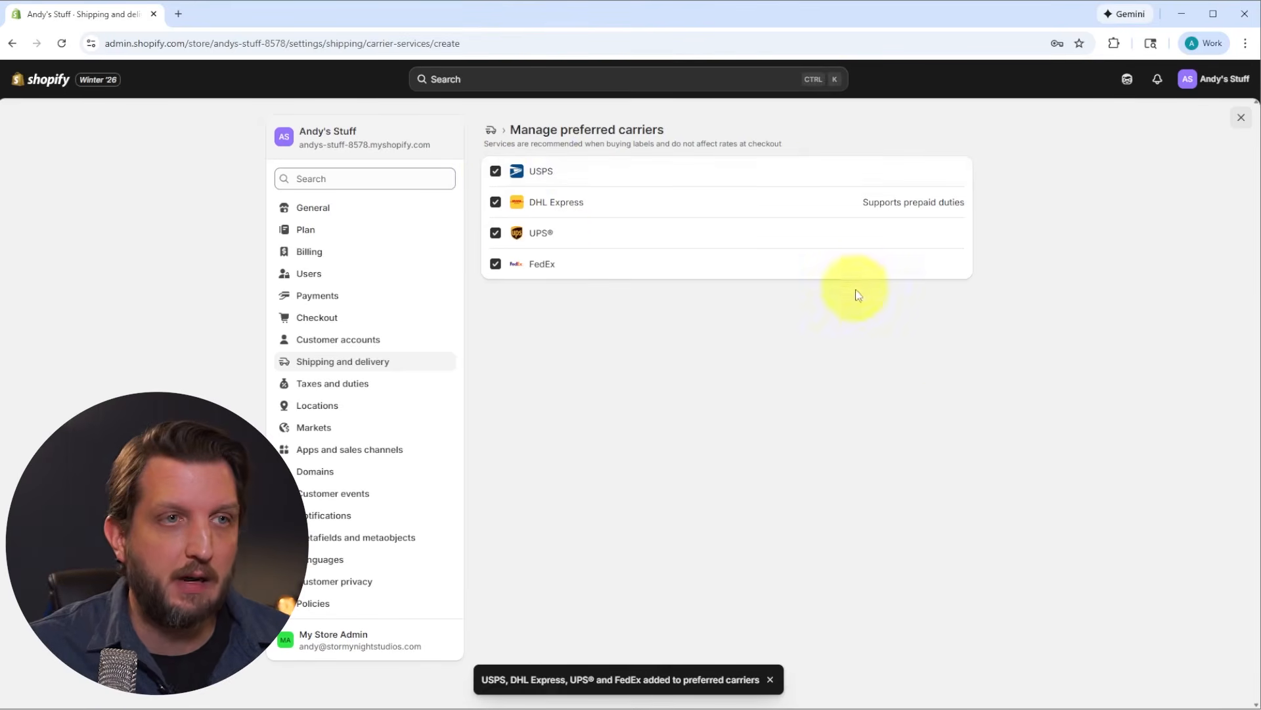
Step: Examine the shipping and delivery settings, from shipping labels and delivery expectations to local delivery, pickup, packages and shipping documents
{"action": "left_click", "coordinate": [348, 362]}
{"action": "scroll", "coordinate": [834, 393], "scroll_direction": "down", "scroll_amount": 3}
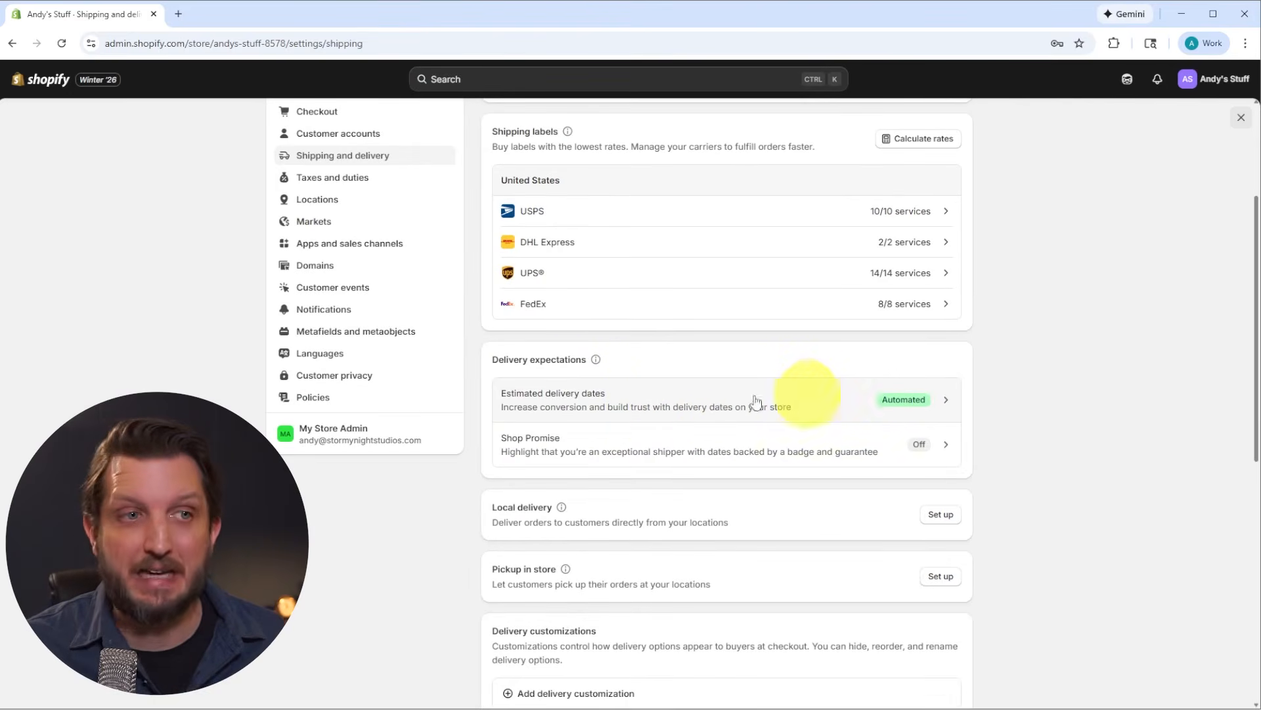
{"action": "scroll", "coordinate": [799, 493], "scroll_direction": "down", "scroll_amount": 1}
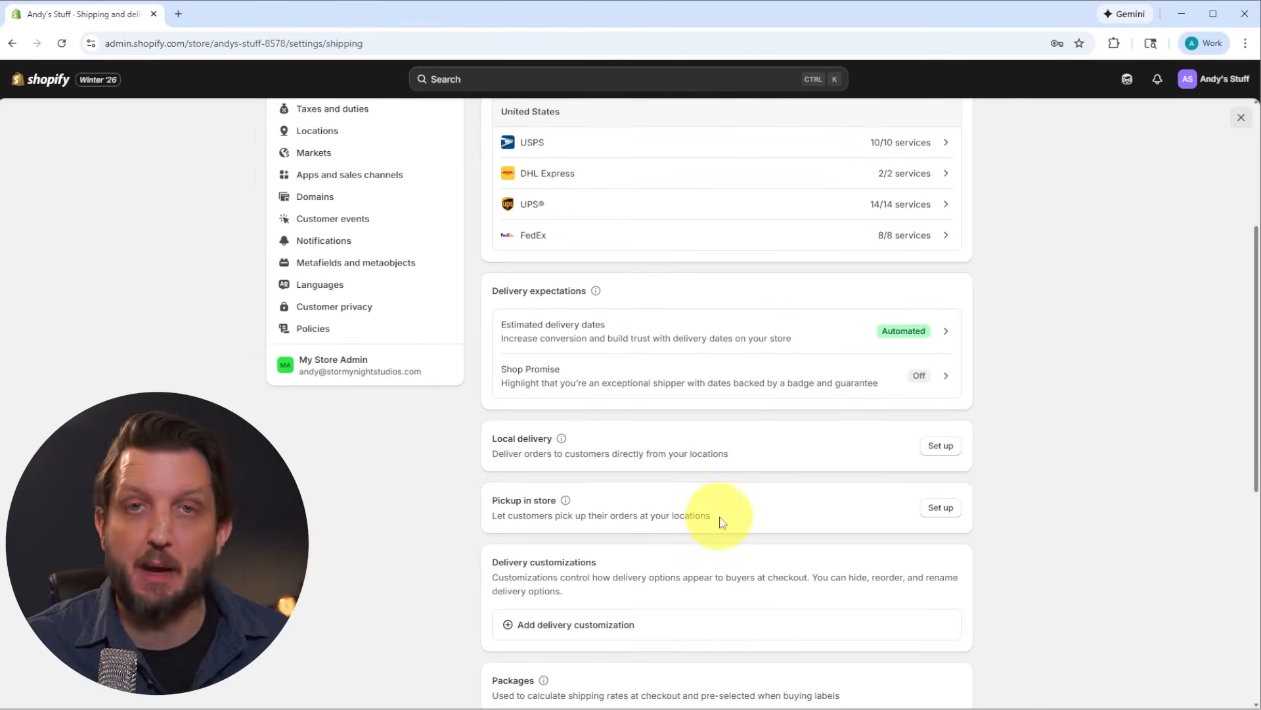
{"action": "scroll", "coordinate": [722, 531], "scroll_direction": "down", "scroll_amount": 2}
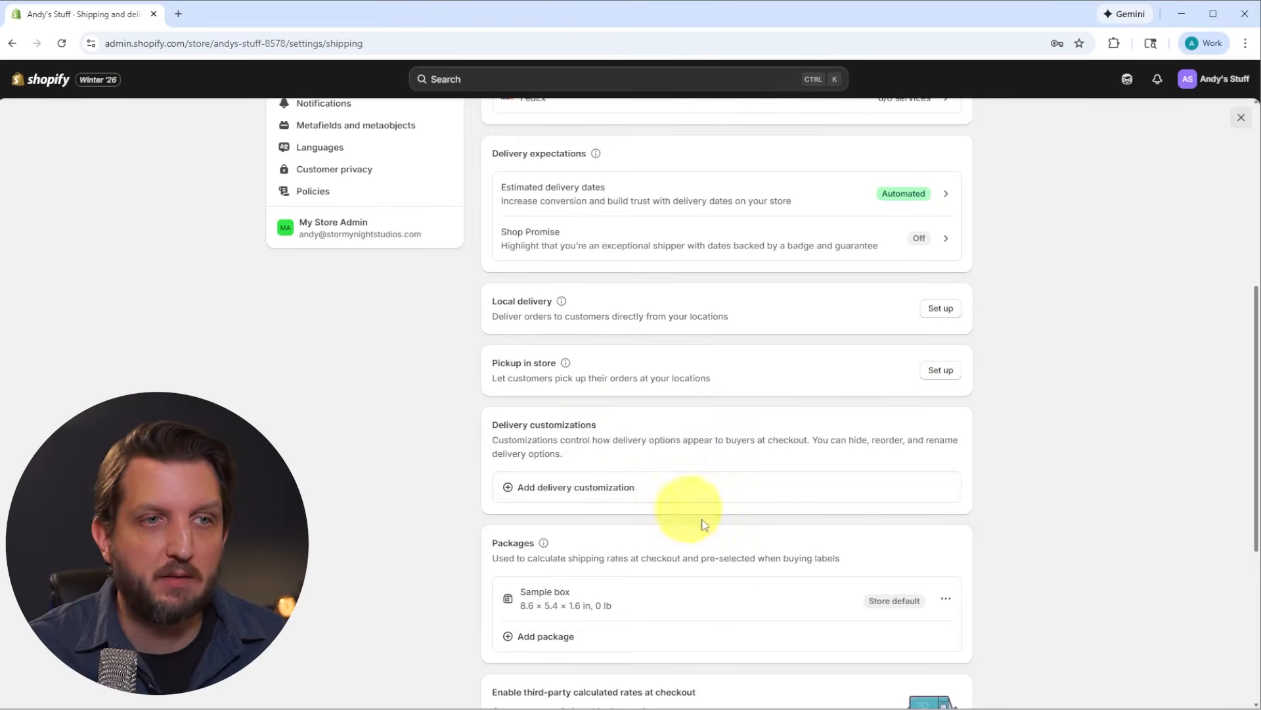
{"action": "scroll", "coordinate": [747, 564], "scroll_direction": "down", "scroll_amount": 3}
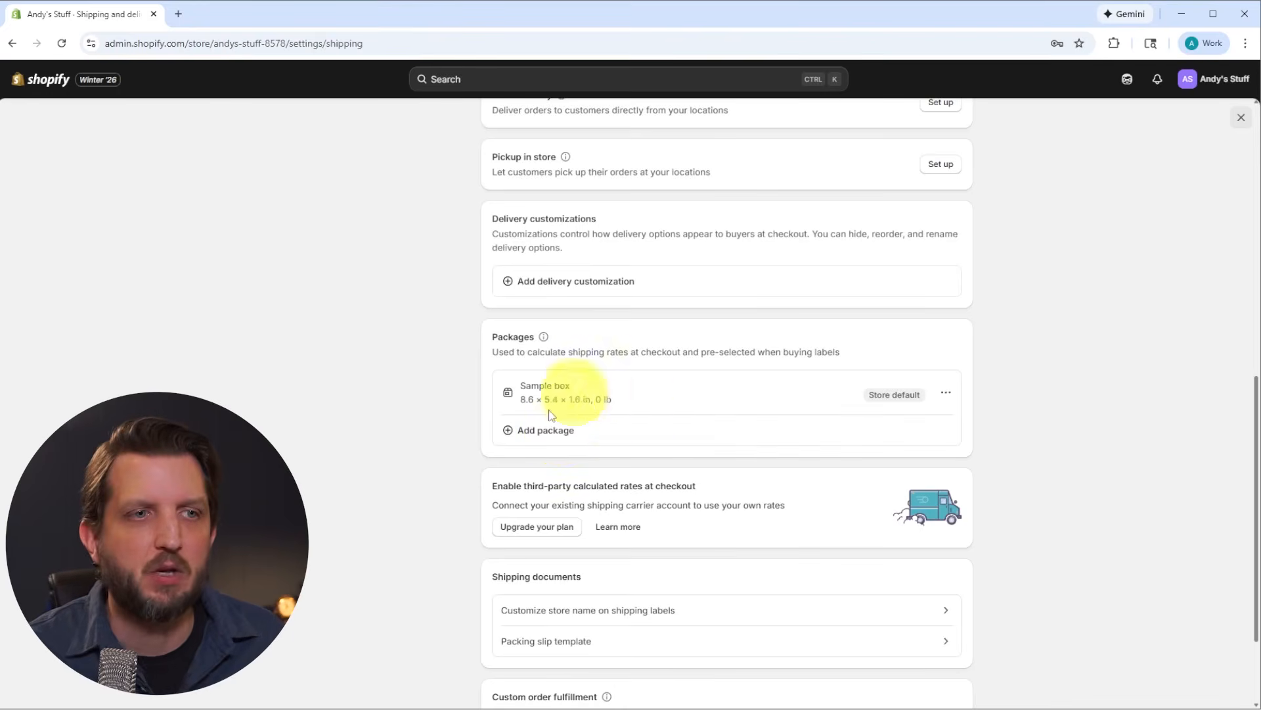
{"action": "scroll", "coordinate": [626, 394], "scroll_direction": "down", "scroll_amount": 2}
{"action": "scroll", "coordinate": [633, 412], "scroll_direction": "up", "scroll_amount": 2}
{"action": "scroll", "coordinate": [635, 420], "scroll_direction": "up", "scroll_amount": 8}
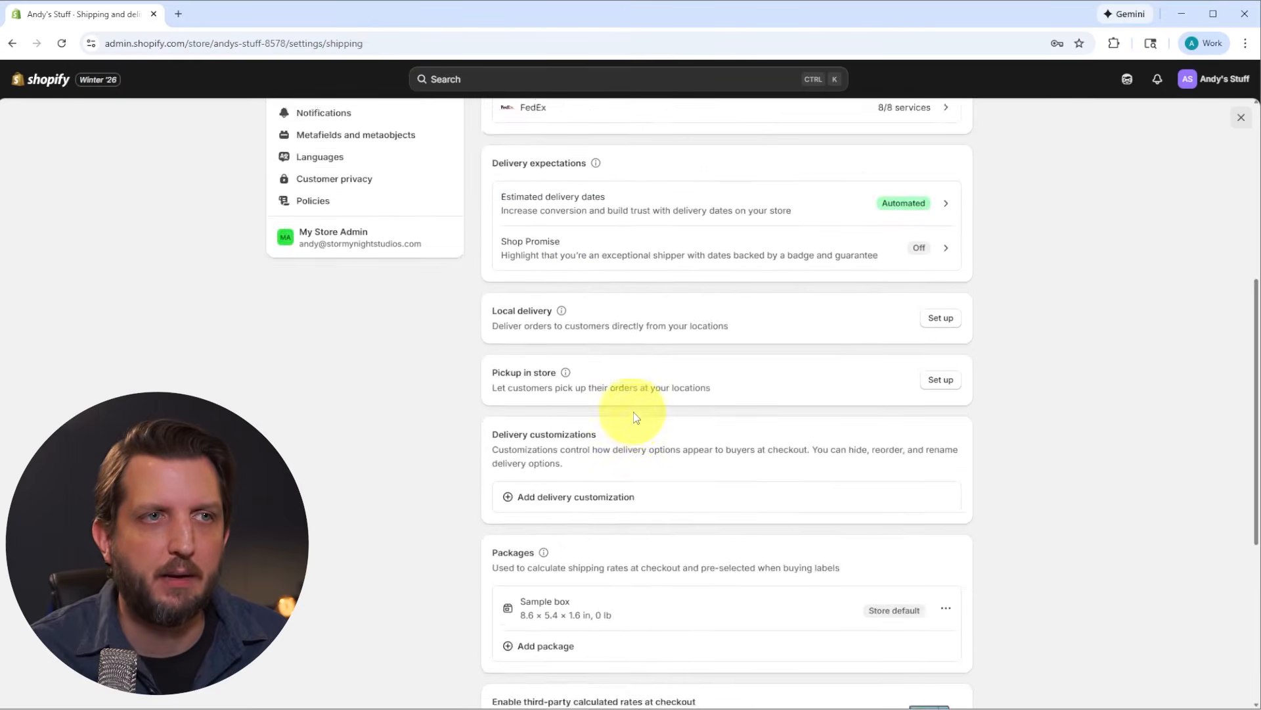
{"action": "scroll", "coordinate": [663, 426], "scroll_direction": "up", "scroll_amount": 2}
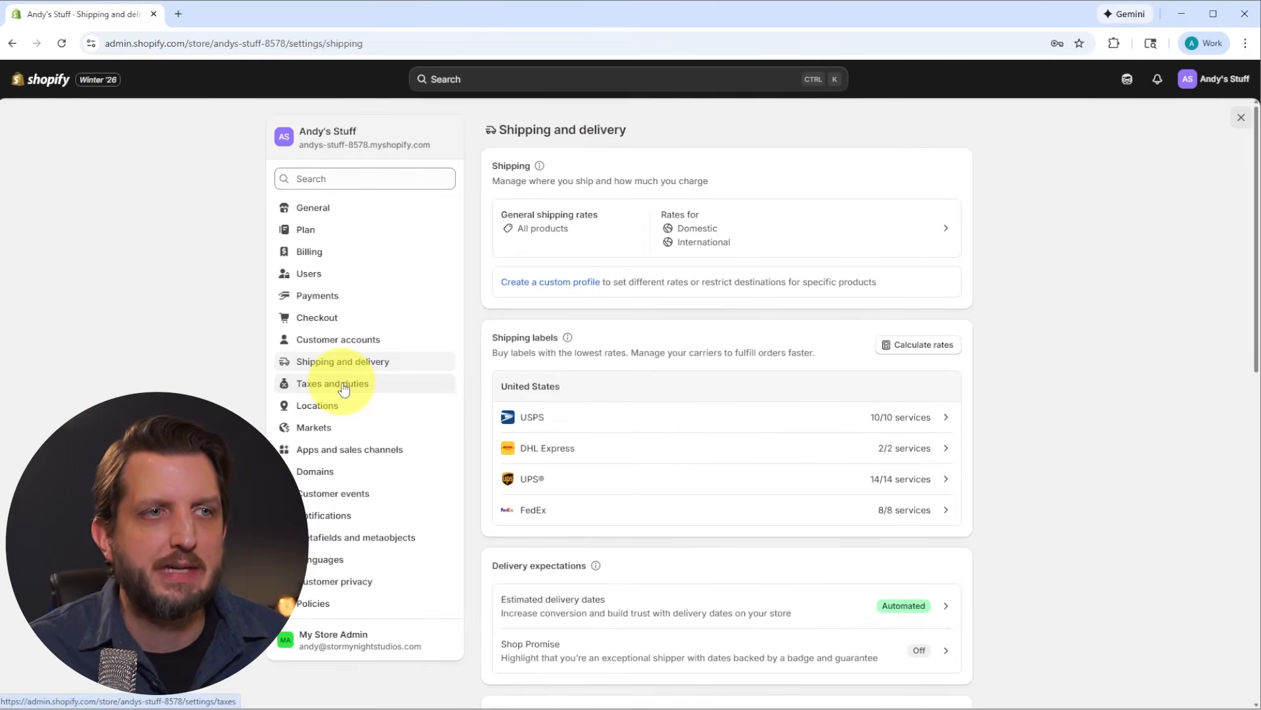
Step: Examine the taxes and duties settings, from the tax service and the list of tax regions to duties and import taxes
{"action": "left_click", "coordinate": [321, 386]}
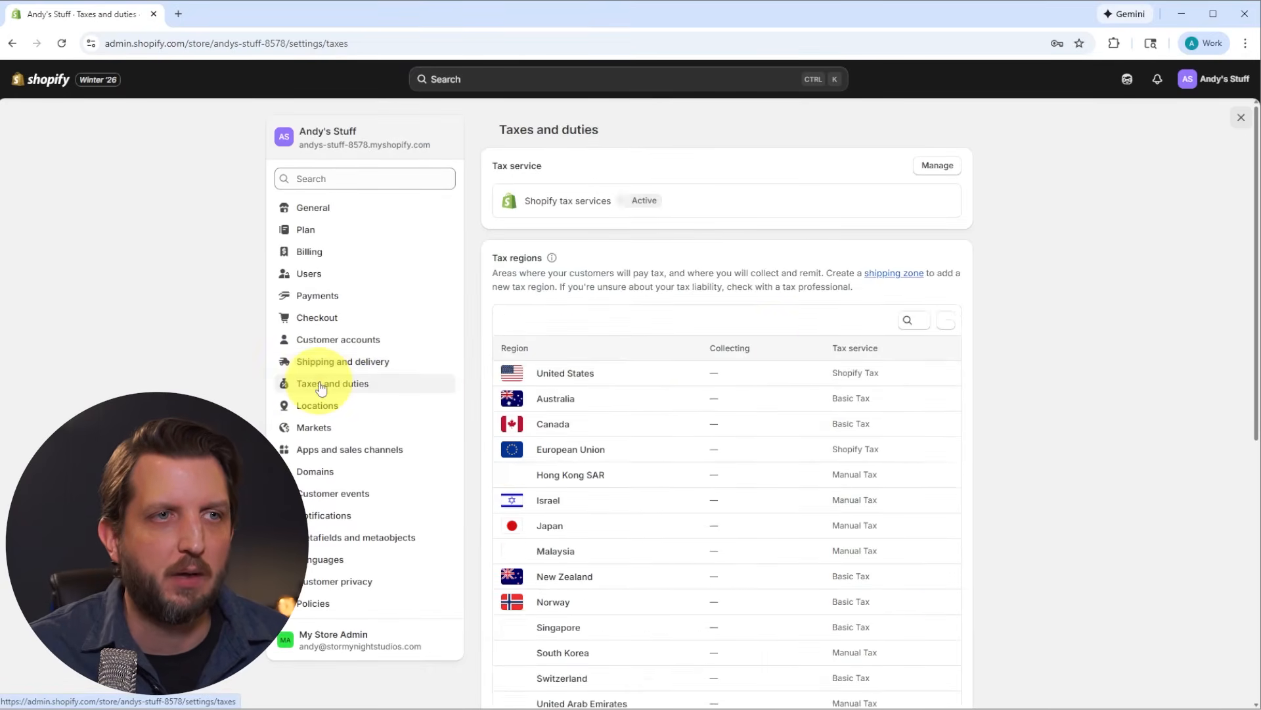
{"action": "scroll", "coordinate": [795, 427], "scroll_direction": "down", "scroll_amount": 4}
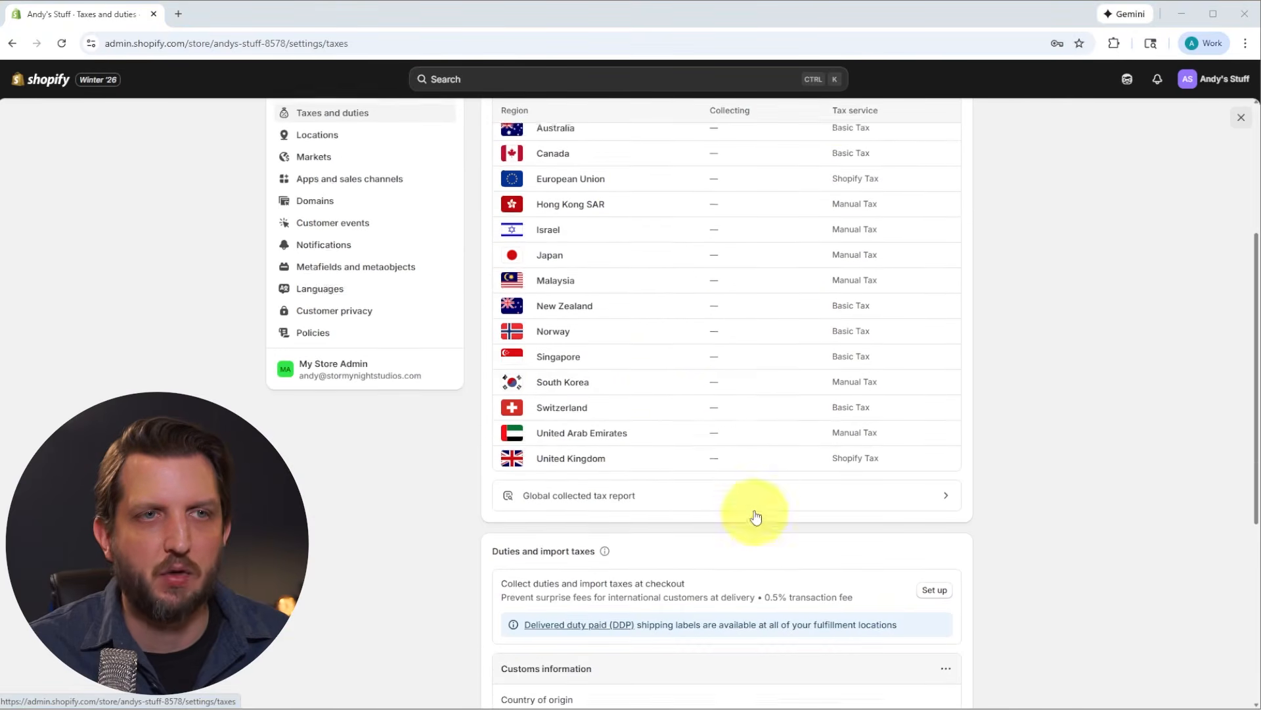
{"action": "scroll", "coordinate": [757, 521], "scroll_direction": "up", "scroll_amount": 2}
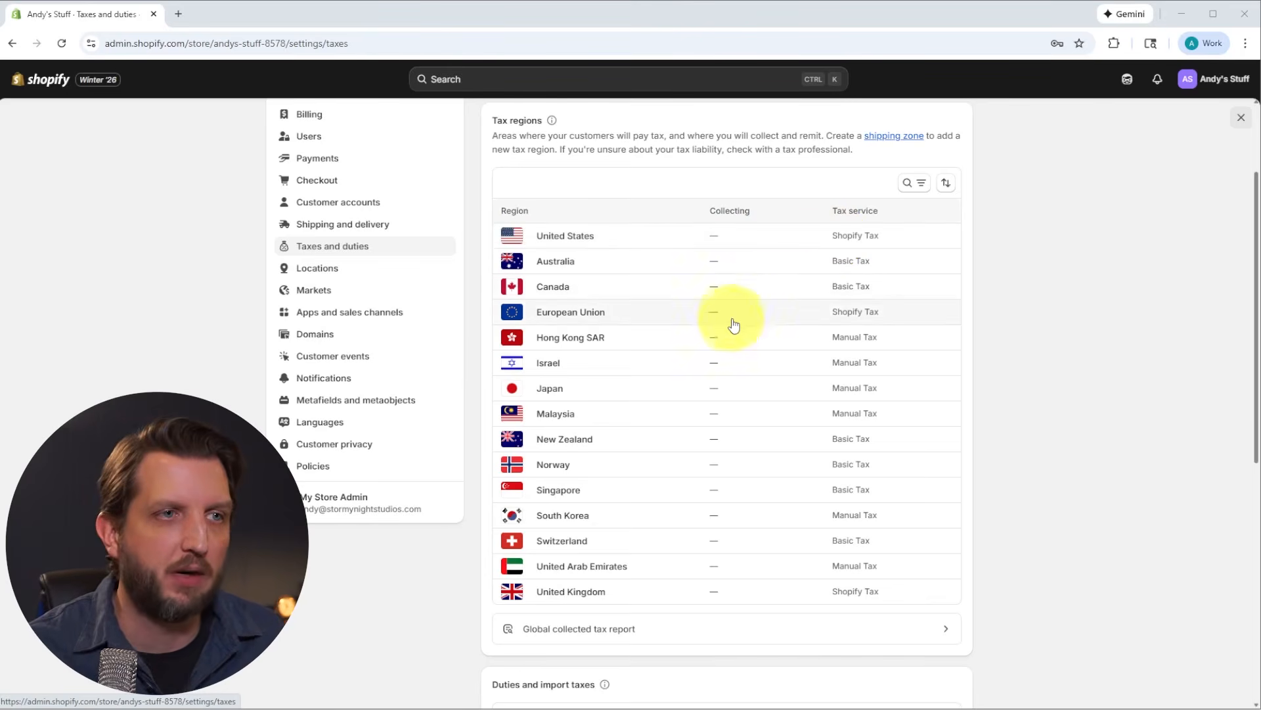
{"action": "scroll", "coordinate": [723, 394], "scroll_direction": "up", "scroll_amount": 1}
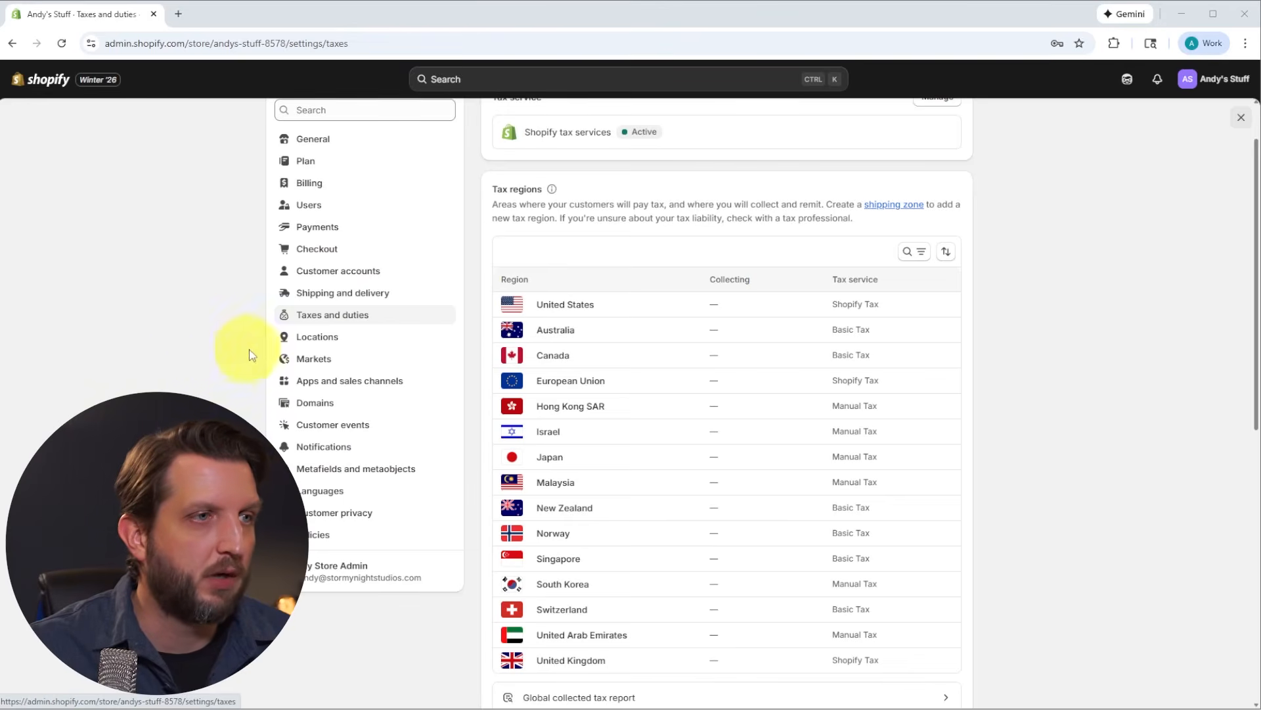
Step: Check the store's domain settings and search for a new domain to buy with the name "andysstuffshoify"
{"action": "left_click", "coordinate": [313, 402]}
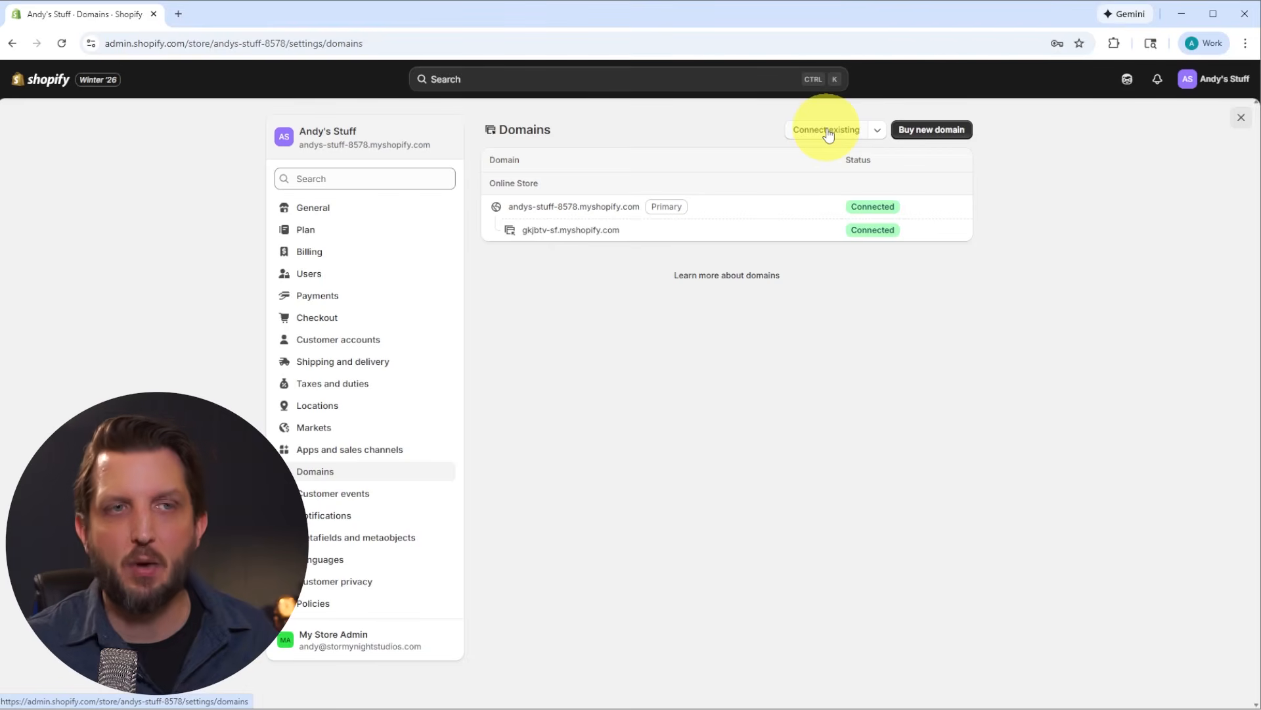
{"action": "left_click", "coordinate": [925, 130]}
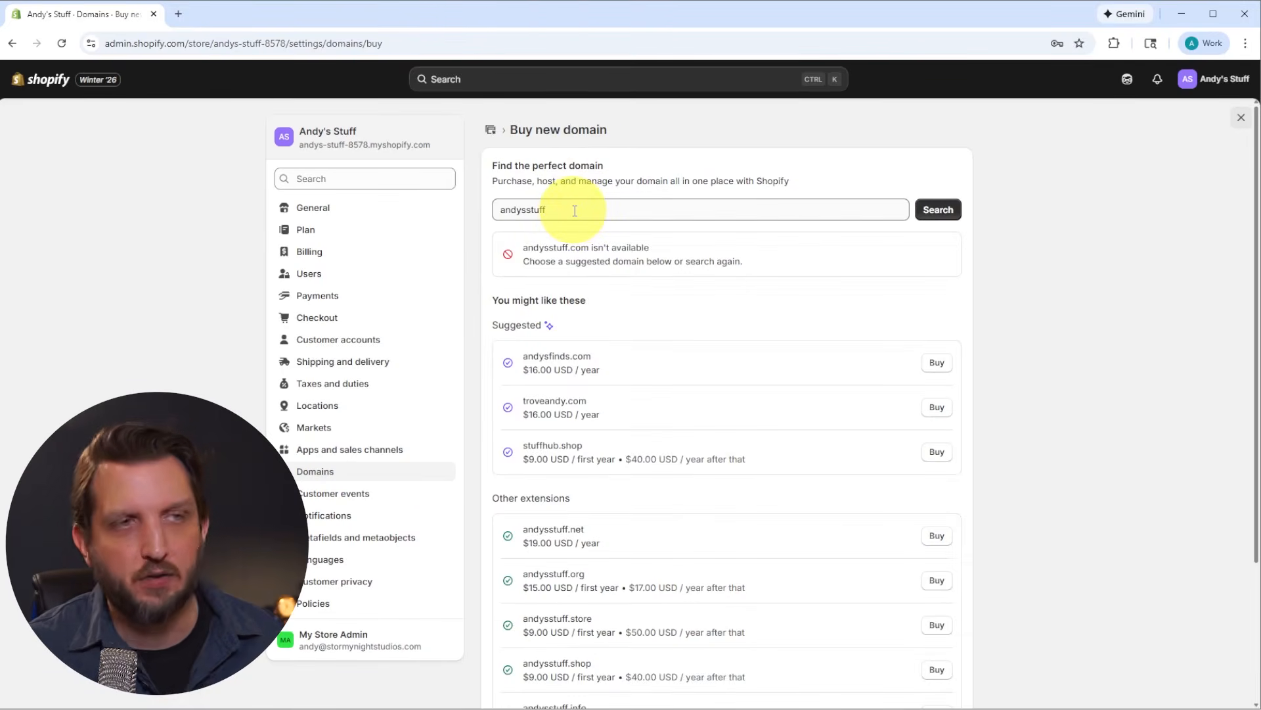
{"action": "left_click", "coordinate": [575, 210]}
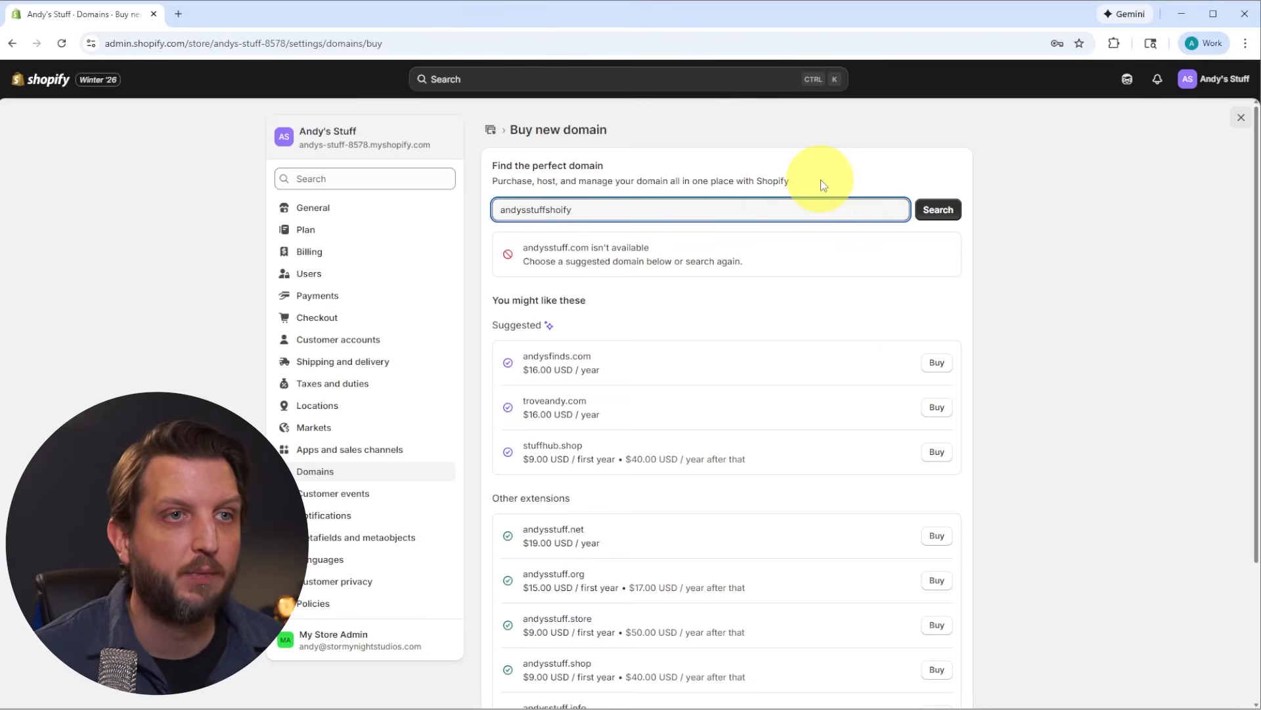
{"action": "left_click", "coordinate": [933, 209]}
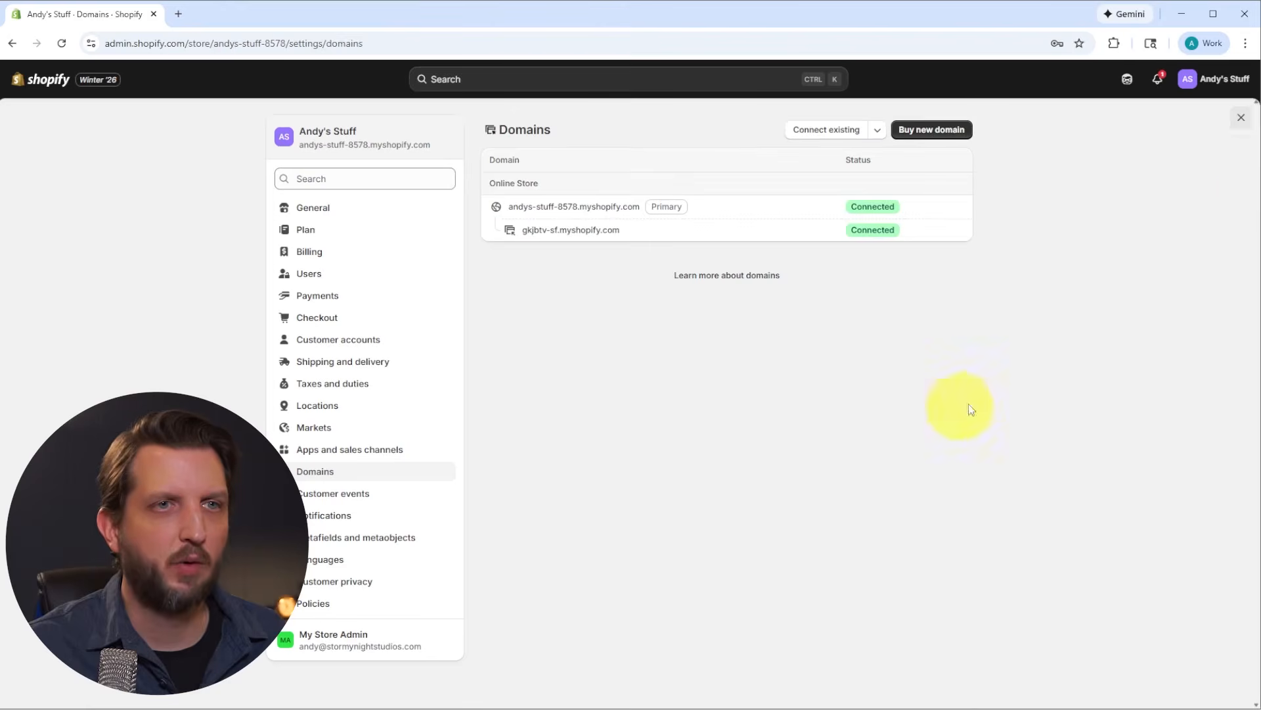
Step: Leave the domain settings through the overview of all stores to reach the Andy's Stuff home page
{"action": "left_click", "coordinate": [1219, 80]}
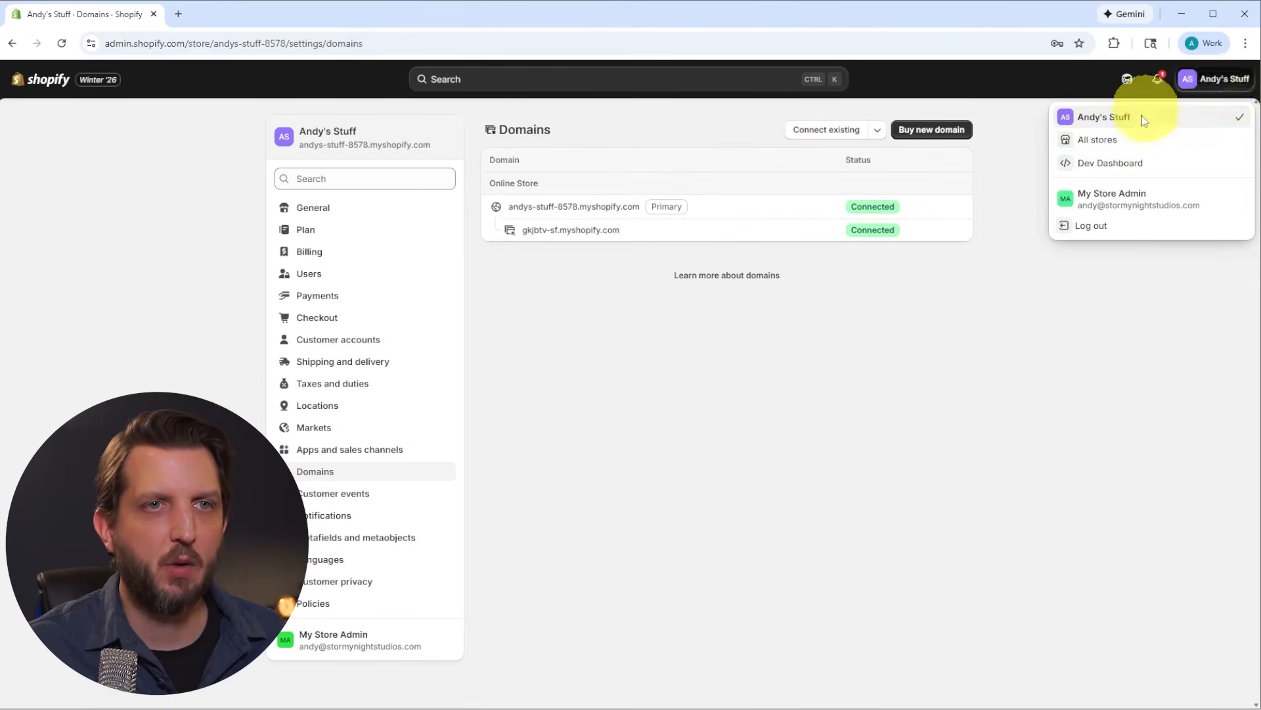
{"action": "left_click", "coordinate": [1115, 145]}
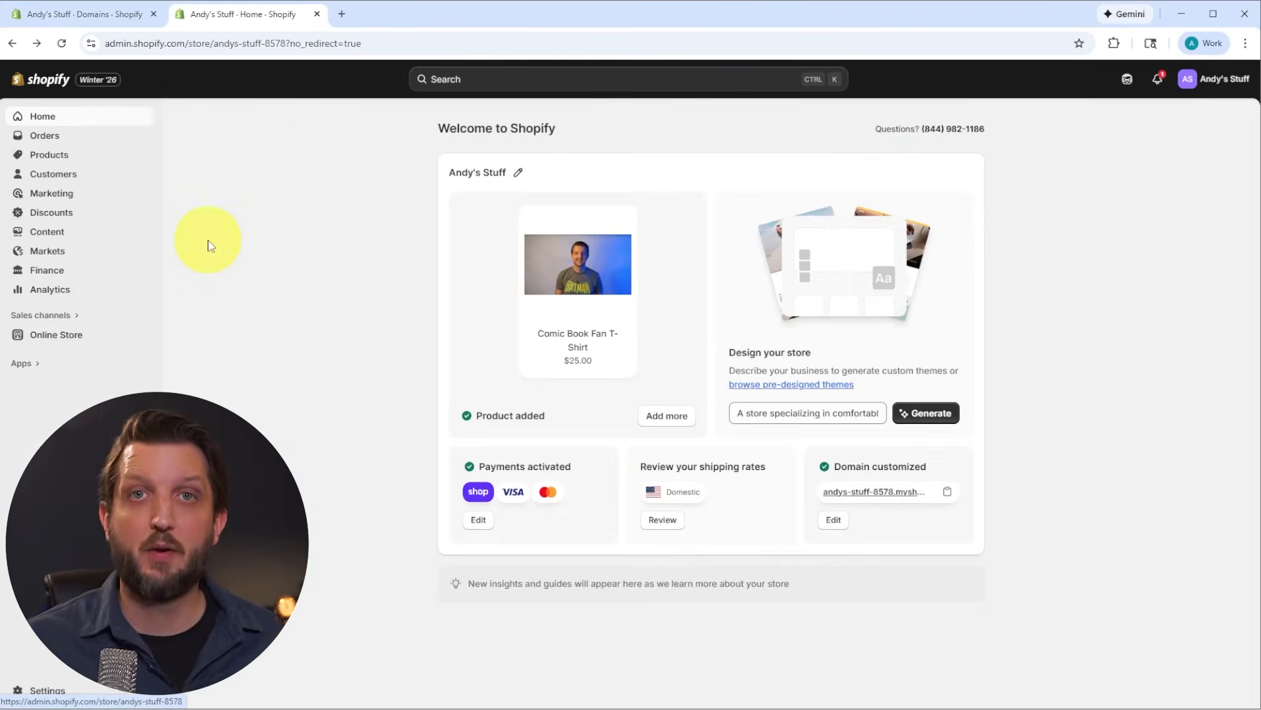